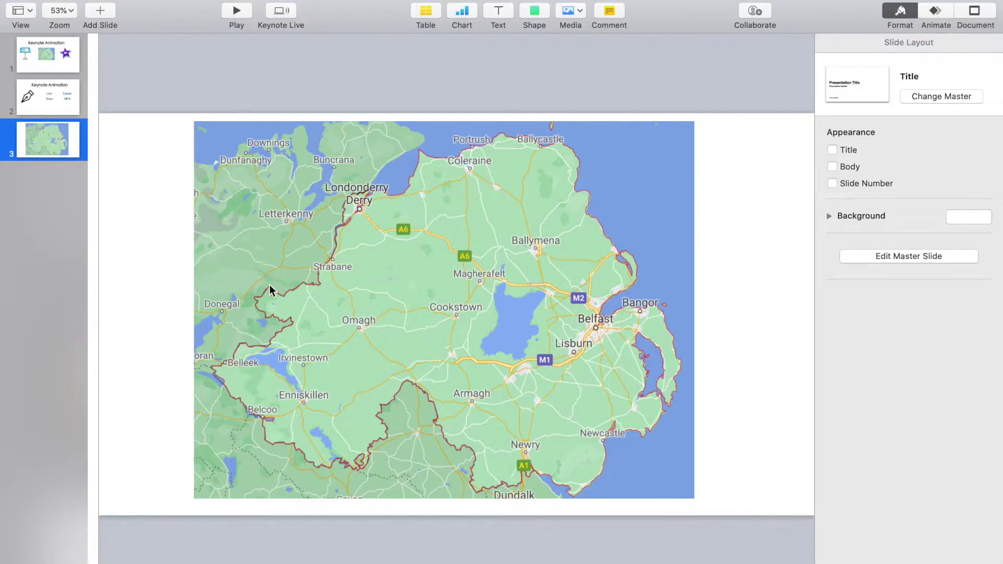
- Delete the stray short black line lying on the map beside Londonderry
{"action": "scroll", "coordinate": [269, 284], "scroll_direction": "up", "scroll_amount": 3}
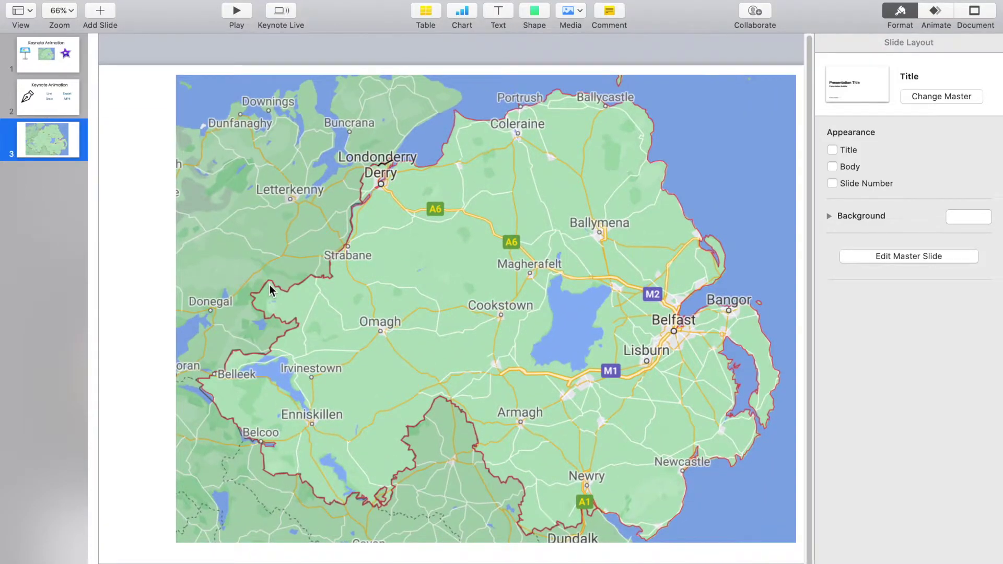
{"action": "scroll", "coordinate": [382, 237], "scroll_direction": "up", "scroll_amount": 4}
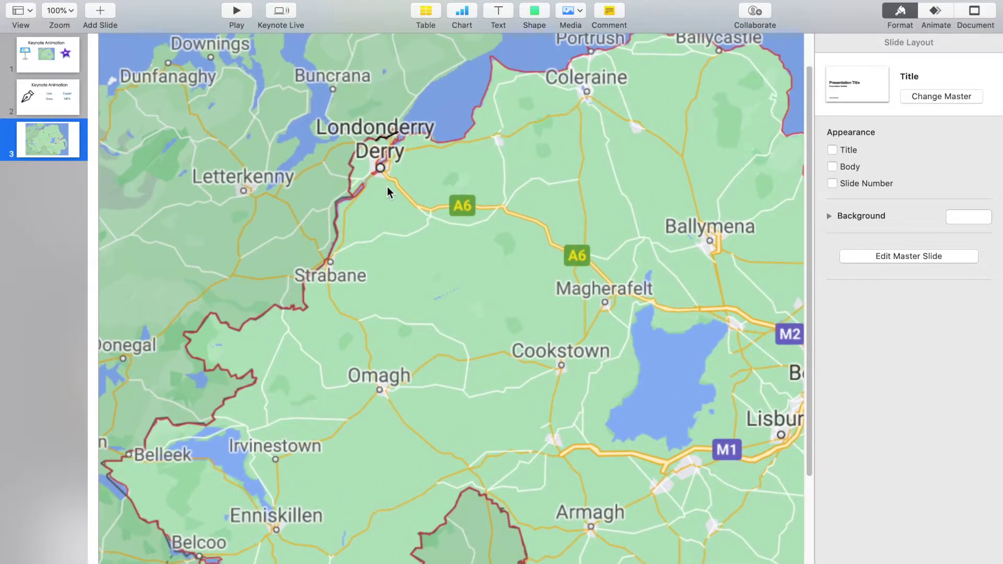
{"action": "left_click", "coordinate": [385, 136]}
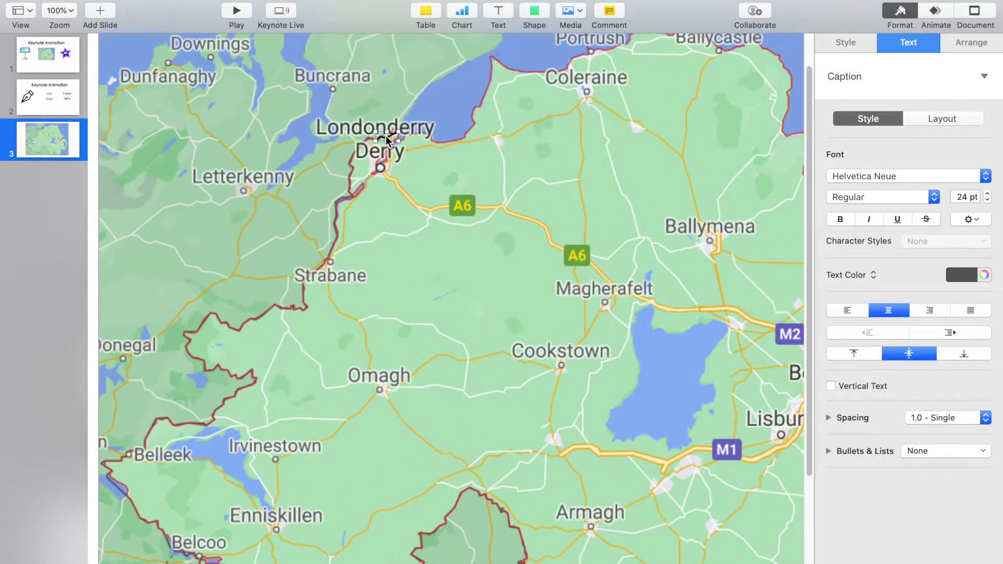
{"action": "key", "text": "Escape"}
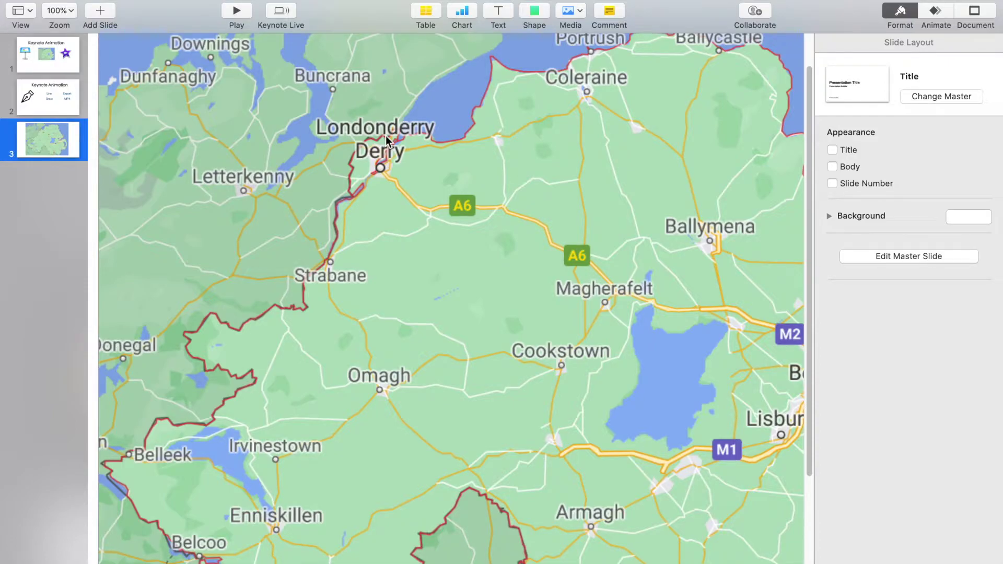
- Examine the red border line around Londonderry and Strabane up close and across the map
{"action": "scroll", "coordinate": [385, 135], "scroll_direction": "up", "scroll_amount": 5}
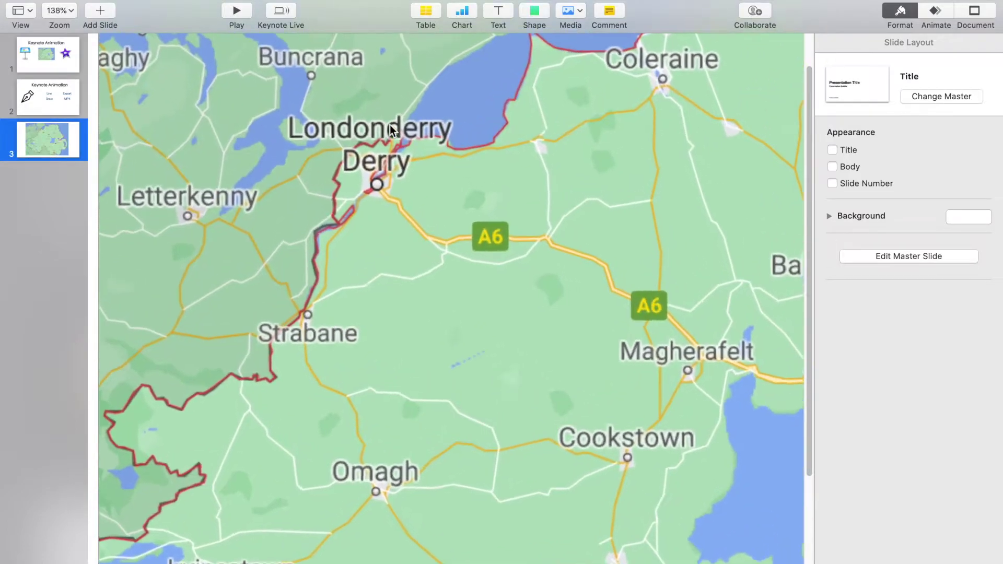
{"action": "scroll", "coordinate": [389, 125], "scroll_direction": "up", "scroll_amount": 2}
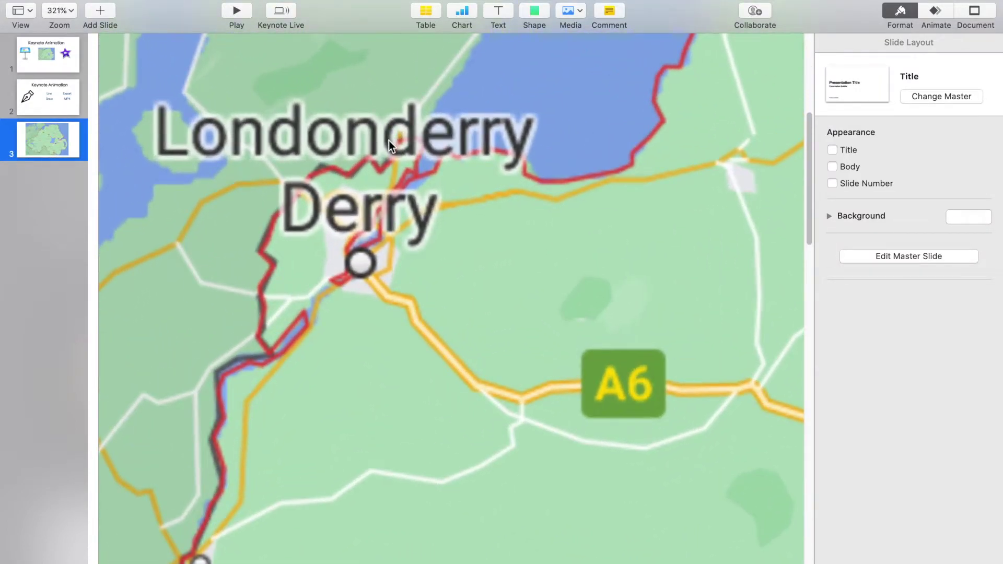
{"action": "scroll", "coordinate": [389, 140], "scroll_direction": "down", "scroll_amount": 3}
{"action": "scroll", "coordinate": [389, 140], "scroll_direction": "right", "scroll_amount": 2}
{"action": "scroll", "coordinate": [292, 143], "scroll_direction": "up", "scroll_amount": 5}
{"action": "scroll", "coordinate": [292, 143], "scroll_direction": "left", "scroll_amount": 5}
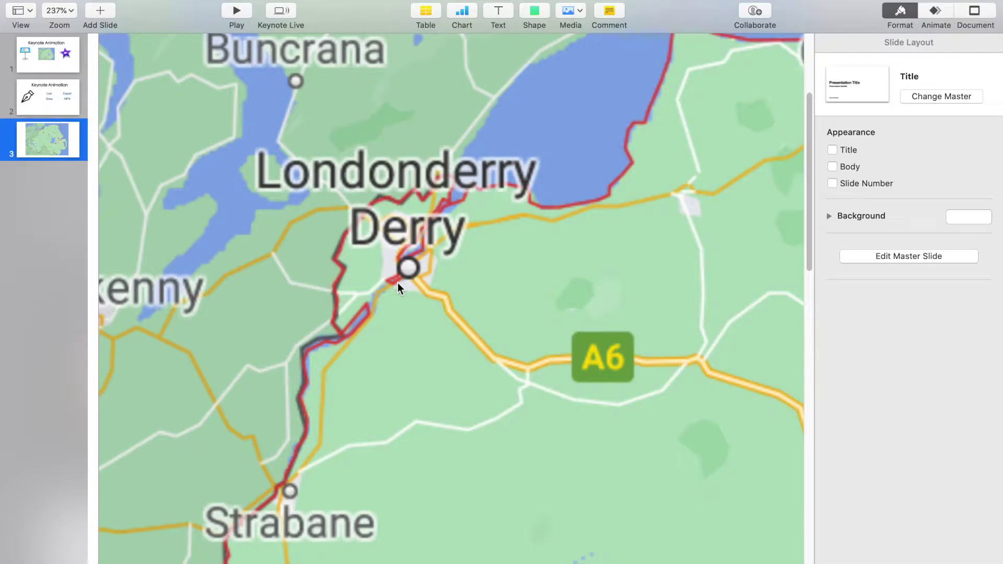
{"action": "scroll", "coordinate": [443, 199], "scroll_direction": "down", "scroll_amount": 5}
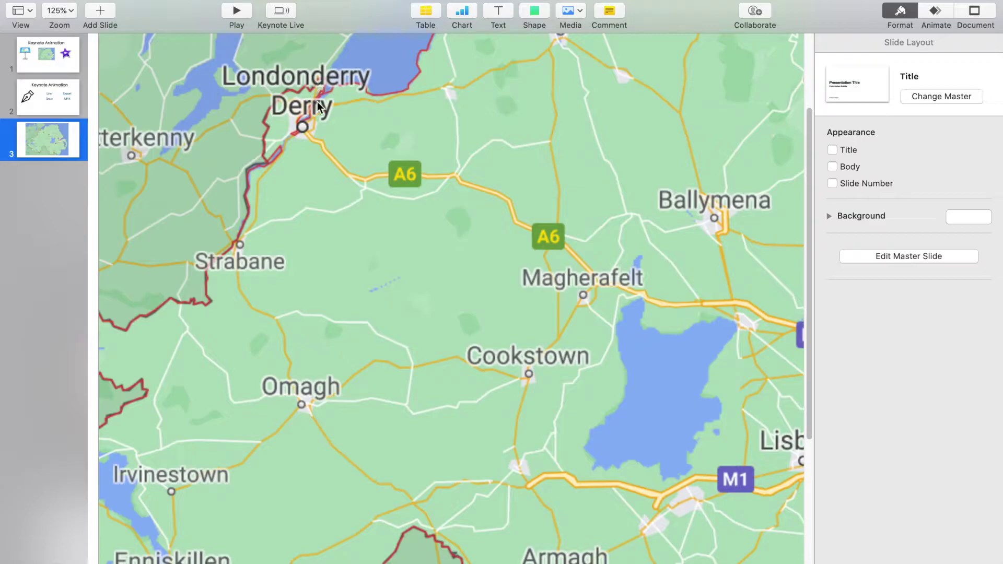
{"action": "scroll", "coordinate": [324, 128], "scroll_direction": "down", "scroll_amount": 5}
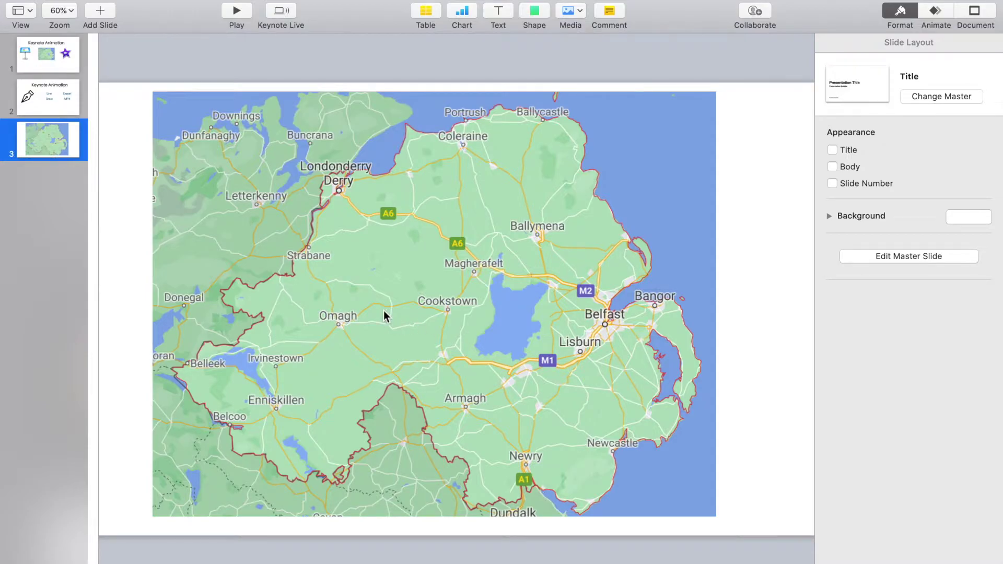
- Start a pen-drawn line on the red border at Londonderry and place its first points
{"action": "scroll", "coordinate": [383, 310], "scroll_direction": "up", "scroll_amount": 5}
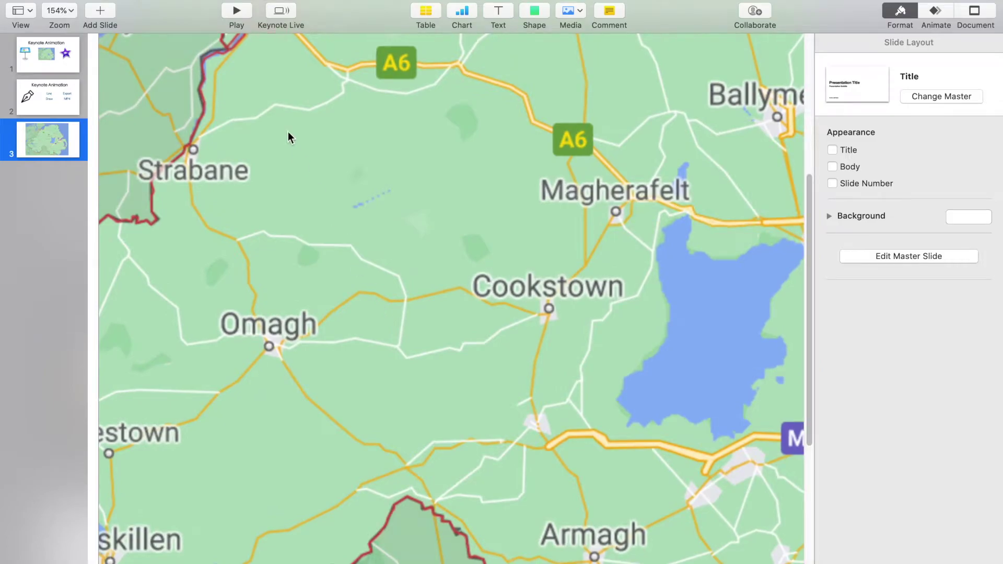
{"action": "scroll", "coordinate": [287, 131], "scroll_direction": "up", "scroll_amount": 5}
{"action": "scroll", "coordinate": [288, 131], "scroll_direction": "left", "scroll_amount": 6}
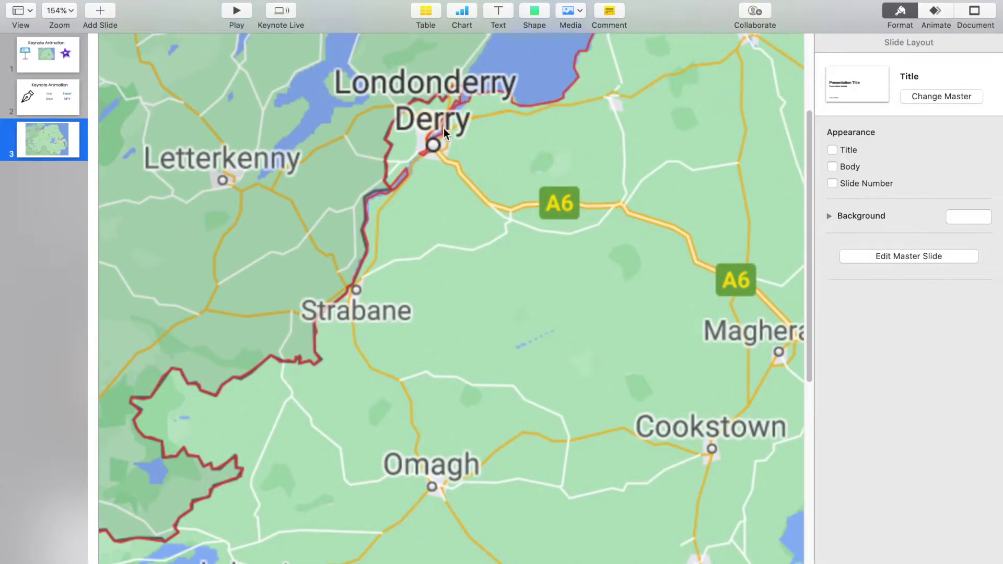
{"action": "scroll", "coordinate": [443, 127], "scroll_direction": "up", "scroll_amount": 3}
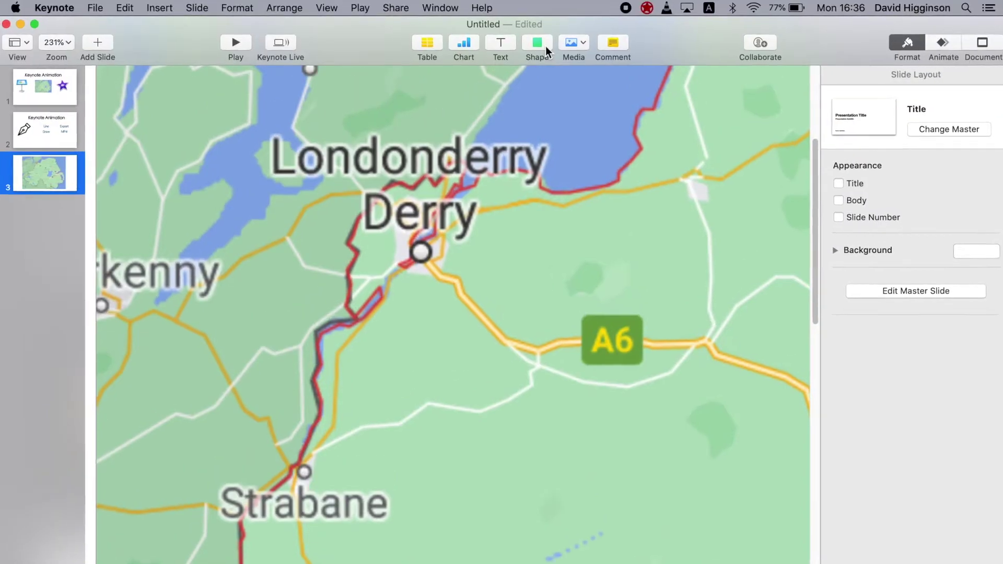
{"action": "left_click", "coordinate": [545, 46]}
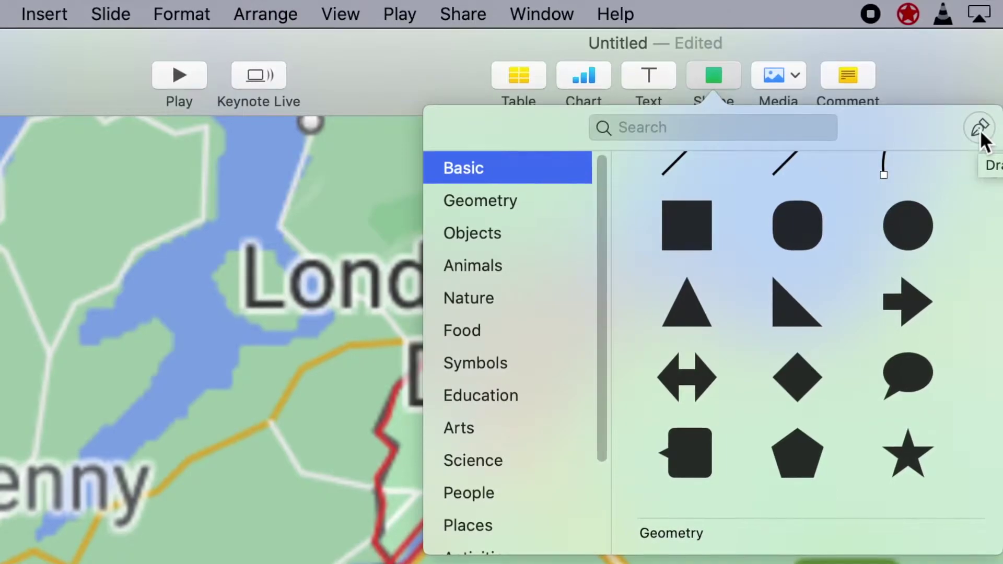
{"action": "left_click", "coordinate": [59, 14]}
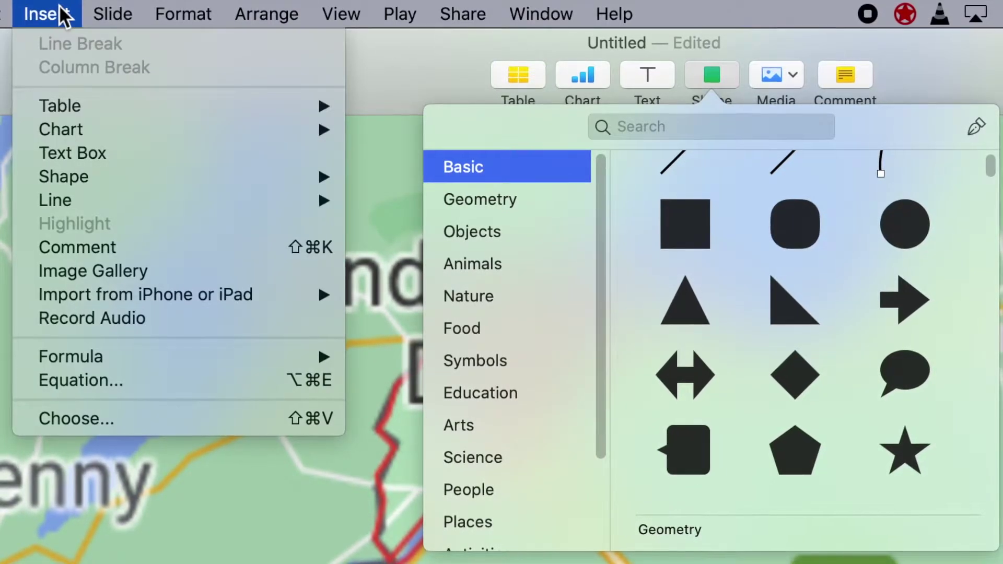
{"action": "mouse_move", "coordinate": [58, 208]}
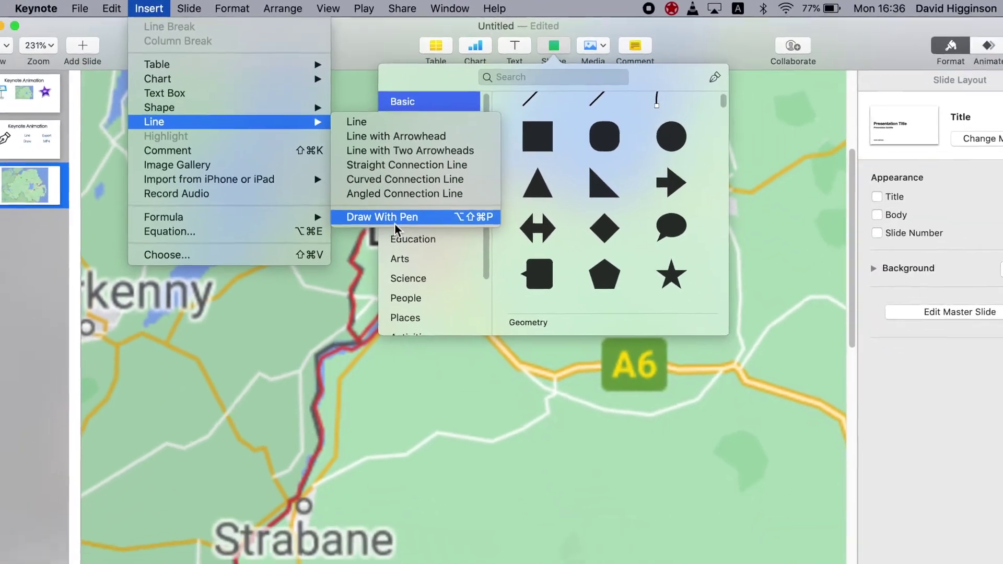
{"action": "left_click", "coordinate": [394, 221]}
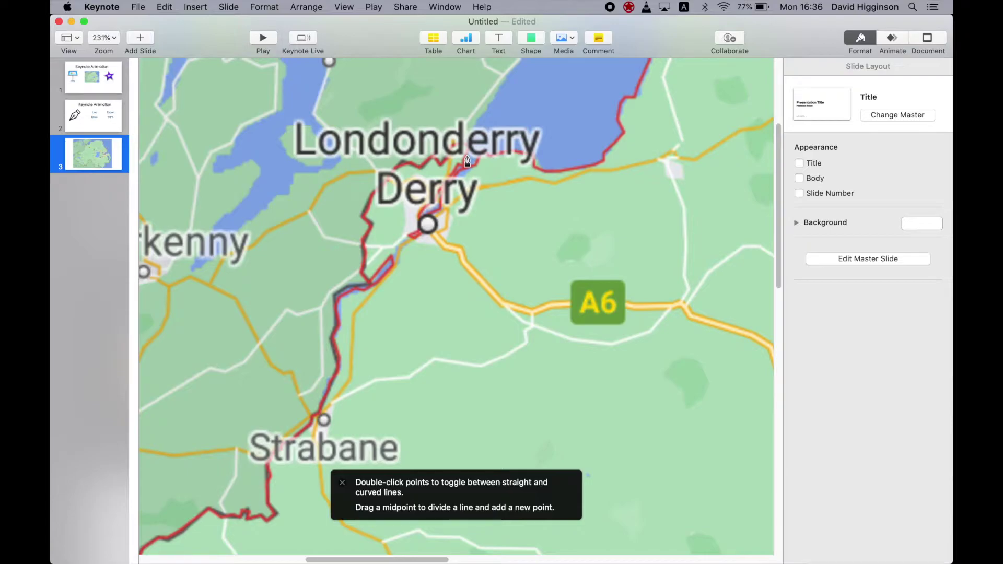
{"action": "left_click", "coordinate": [468, 147]}
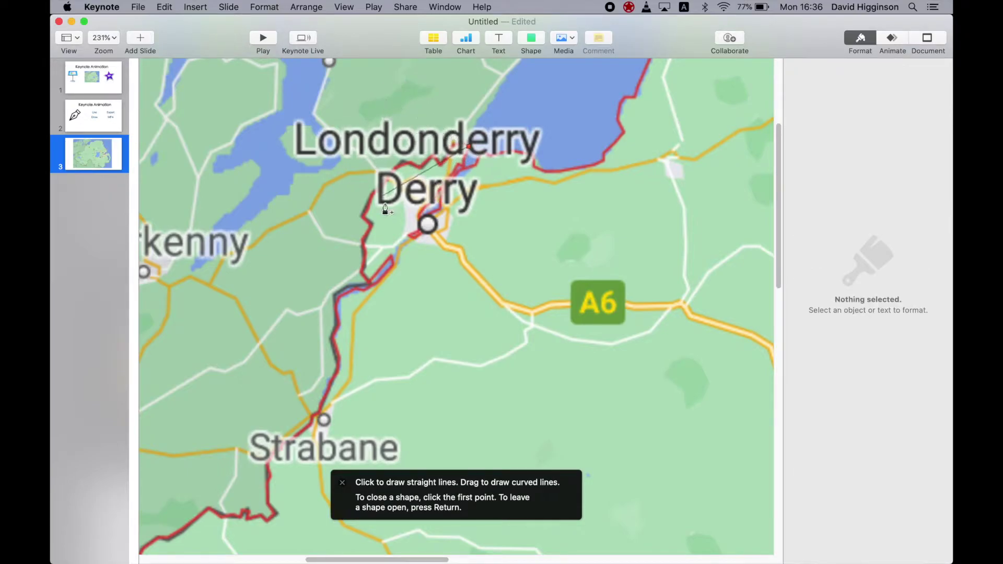
{"action": "left_click", "coordinate": [452, 154]}
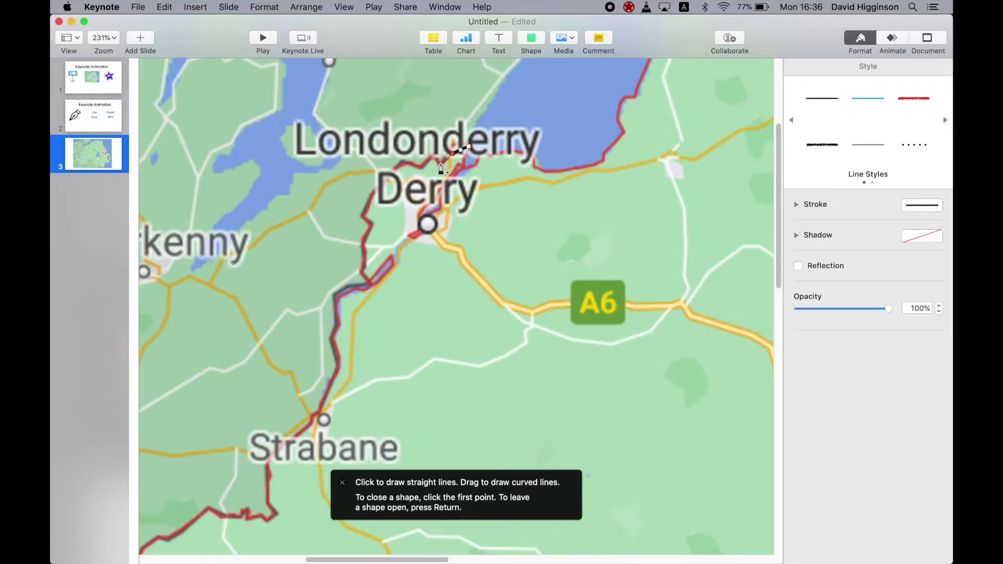
{"action": "key", "text": "Return"}
- Extend the pen line with straight segments along the red border from Londonderry to the west side of Derry
{"action": "scroll", "coordinate": [433, 157], "scroll_direction": "up", "scroll_amount": 5}
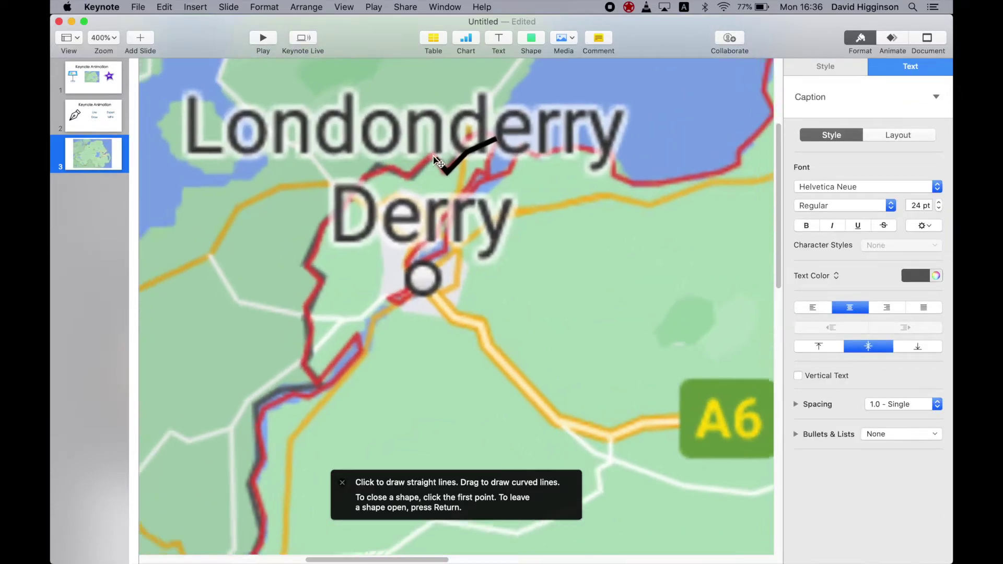
{"action": "left_click", "coordinate": [435, 159]}
{"action": "left_click", "coordinate": [416, 174]}
{"action": "left_click", "coordinate": [384, 167]}
{"action": "left_click", "coordinate": [326, 224]}
{"action": "left_click", "coordinate": [310, 261]}
- Trace the border southwest of Derry down to the river, using a curved segment at the sharp bend
{"action": "scroll", "coordinate": [311, 264], "scroll_direction": "down", "scroll_amount": 3}
{"action": "scroll", "coordinate": [313, 267], "scroll_direction": "down", "scroll_amount": 5}
{"action": "scroll", "coordinate": [312, 267], "scroll_direction": "right", "scroll_amount": 4}
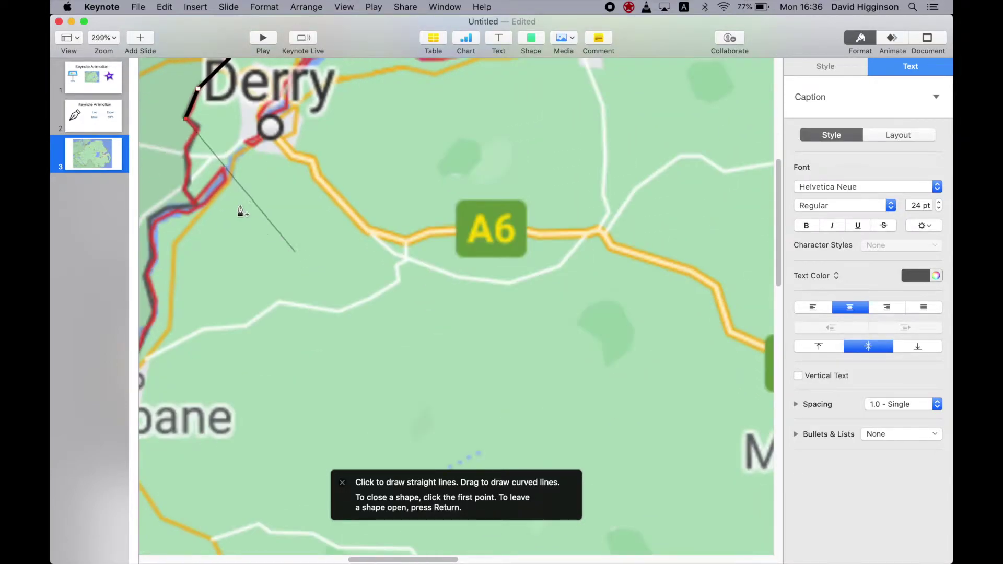
{"action": "scroll", "coordinate": [199, 133], "scroll_direction": "down", "scroll_amount": 5}
{"action": "scroll", "coordinate": [199, 135], "scroll_direction": "left", "scroll_amount": 4}
{"action": "scroll", "coordinate": [199, 135], "scroll_direction": "up", "scroll_amount": 3}
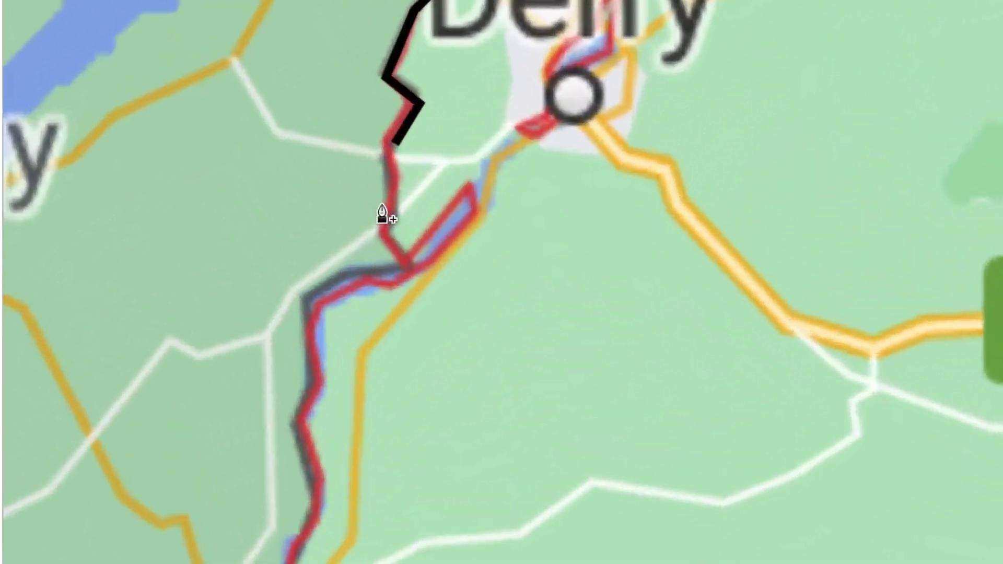
{"action": "left_click", "coordinate": [419, 232]}
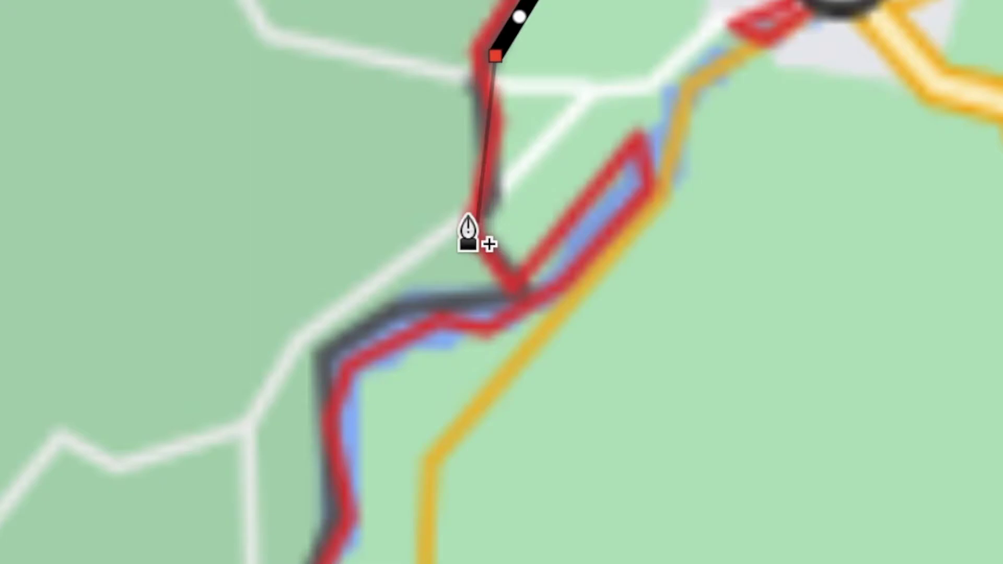
{"action": "left_click", "coordinate": [531, 299]}
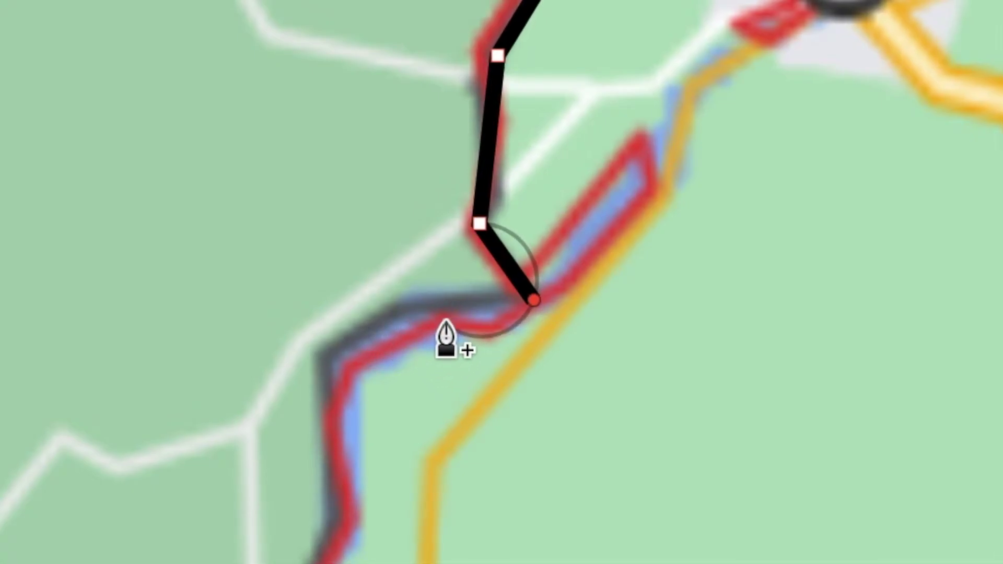
{"action": "left_click", "coordinate": [449, 316]}
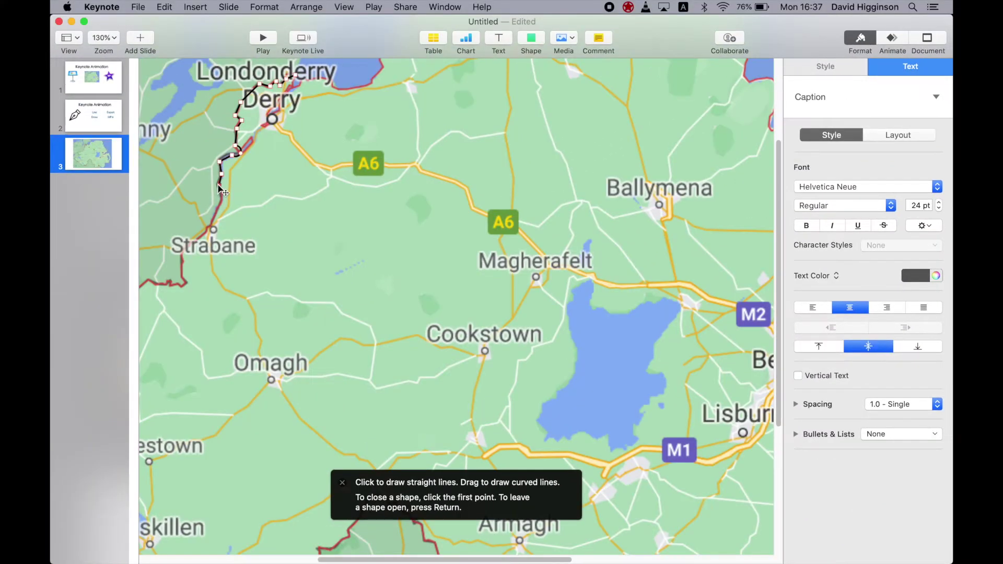
- Continue the outline along the river border to Strabane and just south of it
{"action": "left_click", "coordinate": [223, 198]}
{"action": "scroll", "coordinate": [222, 198], "scroll_direction": "up", "scroll_amount": 5}
{"action": "left_click", "coordinate": [213, 224]}
{"action": "left_click", "coordinate": [202, 250]}
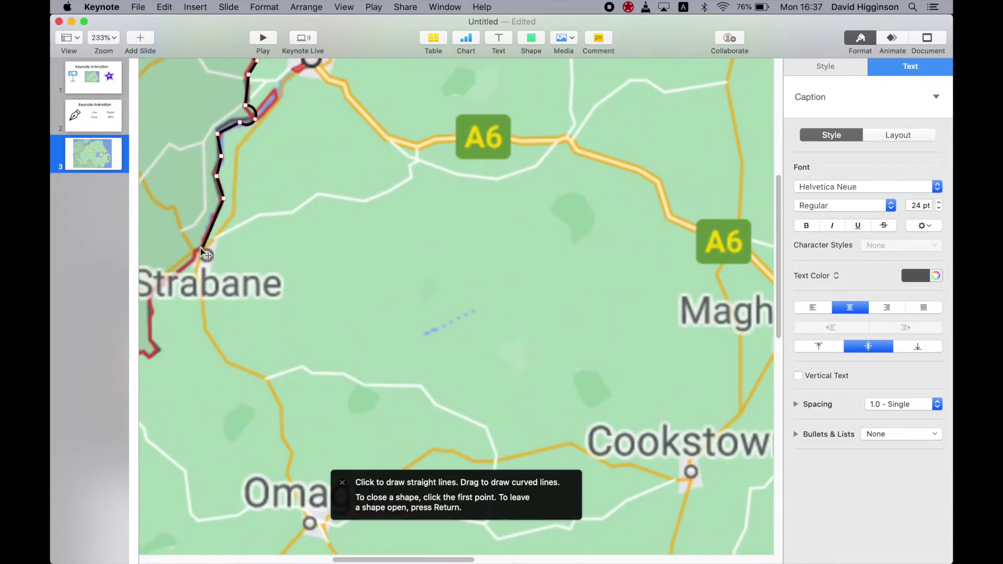
{"action": "scroll", "coordinate": [198, 255], "scroll_direction": "left", "scroll_amount": 6}
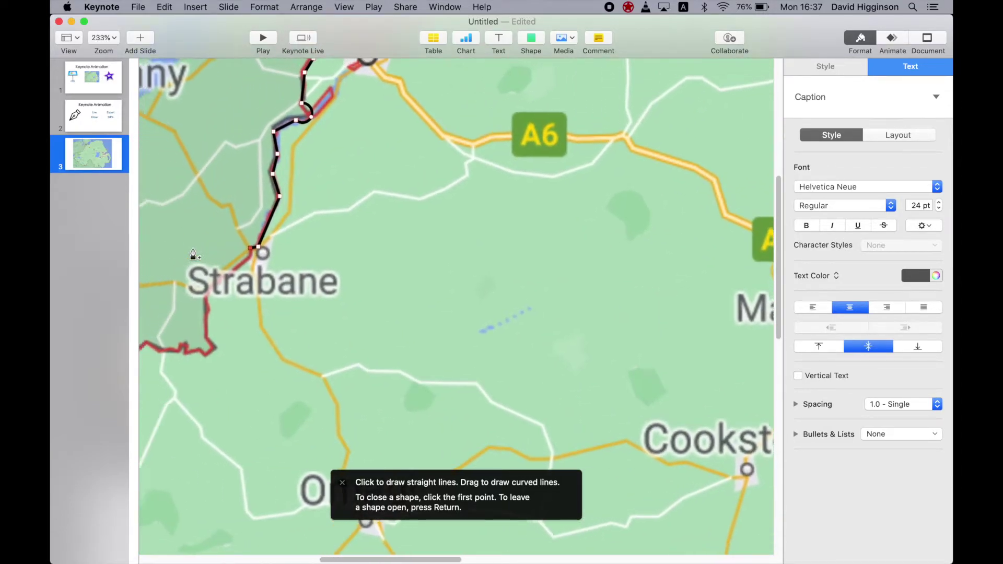
{"action": "left_click", "coordinate": [363, 270]}
{"action": "scroll", "coordinate": [364, 272], "scroll_direction": "down", "scroll_amount": 5}
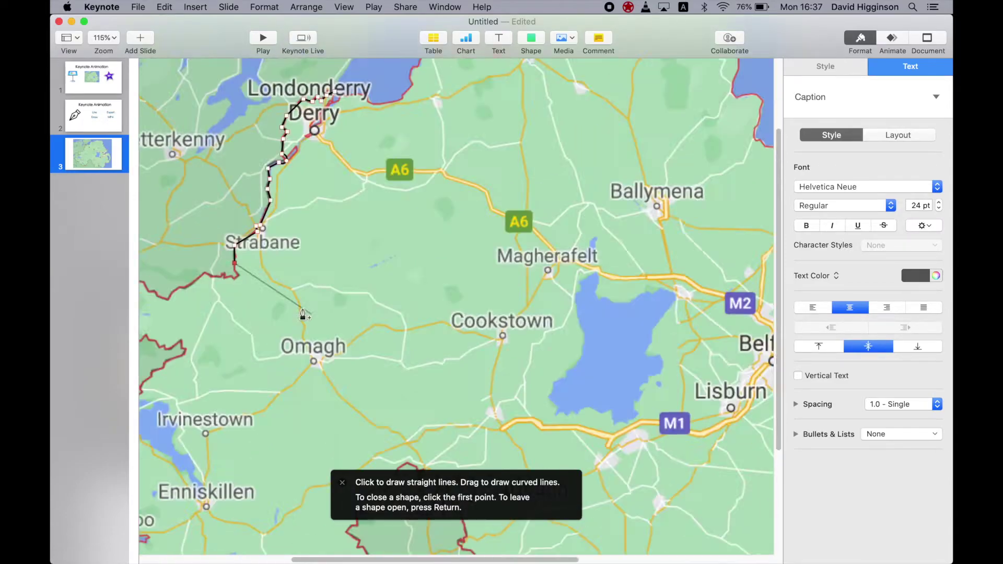
- Extend the outline along the border southwest of Strabane, on the western side of Omagh
{"action": "scroll", "coordinate": [303, 316], "scroll_direction": "up", "scroll_amount": 5}
{"action": "left_click", "coordinate": [335, 245]}
{"action": "scroll", "coordinate": [148, 268], "scroll_direction": "left", "scroll_amount": 5}
{"action": "left_click", "coordinate": [304, 291]}
{"action": "left_click", "coordinate": [282, 296]}
{"action": "left_click", "coordinate": [343, 357]}
{"action": "left_click", "coordinate": [355, 357]}
- Trace the border past Belleek and along the lake to the western edge of Belcoo
{"action": "scroll", "coordinate": [372, 373], "scroll_direction": "down", "scroll_amount": 5}
{"action": "left_click", "coordinate": [375, 246]}
{"action": "left_click", "coordinate": [263, 380]}
{"action": "scroll", "coordinate": [351, 378], "scroll_direction": "left", "scroll_amount": 5}
{"action": "left_click", "coordinate": [346, 324]}
{"action": "left_click", "coordinate": [264, 412]}
{"action": "scroll", "coordinate": [264, 412], "scroll_direction": "down", "scroll_amount": 5}
{"action": "left_click", "coordinate": [350, 283]}
{"action": "left_click", "coordinate": [398, 321]}
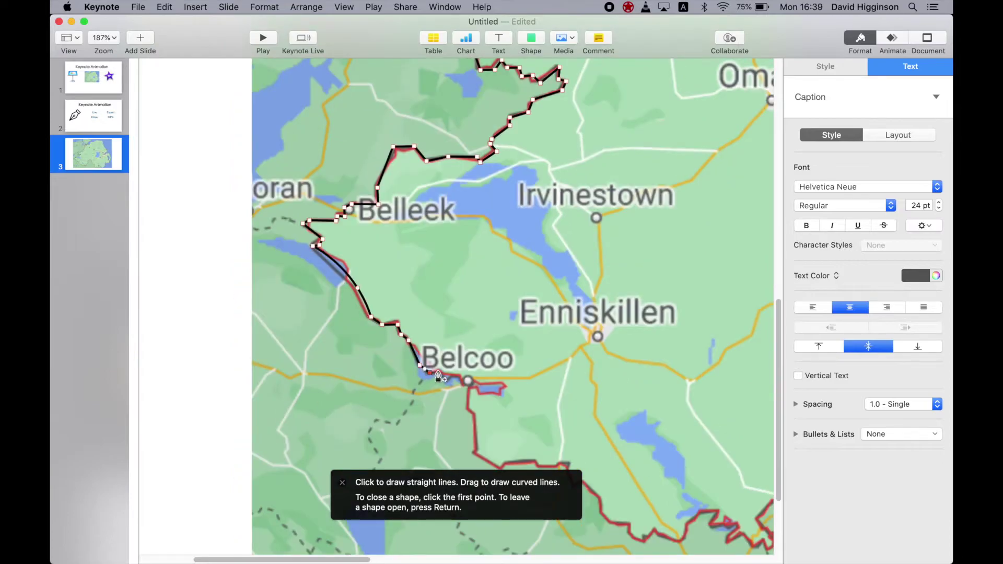
- Trace the border around Belcoo and along the section running south and east of it
{"action": "scroll", "coordinate": [452, 380], "scroll_direction": "up", "scroll_amount": 5}
{"action": "left_click", "coordinate": [509, 383]}
{"action": "scroll", "coordinate": [459, 366], "scroll_direction": "down", "scroll_amount": 5}
{"action": "left_click", "coordinate": [508, 195]}
{"action": "left_click", "coordinate": [631, 191]}
{"action": "left_click", "coordinate": [666, 230]}
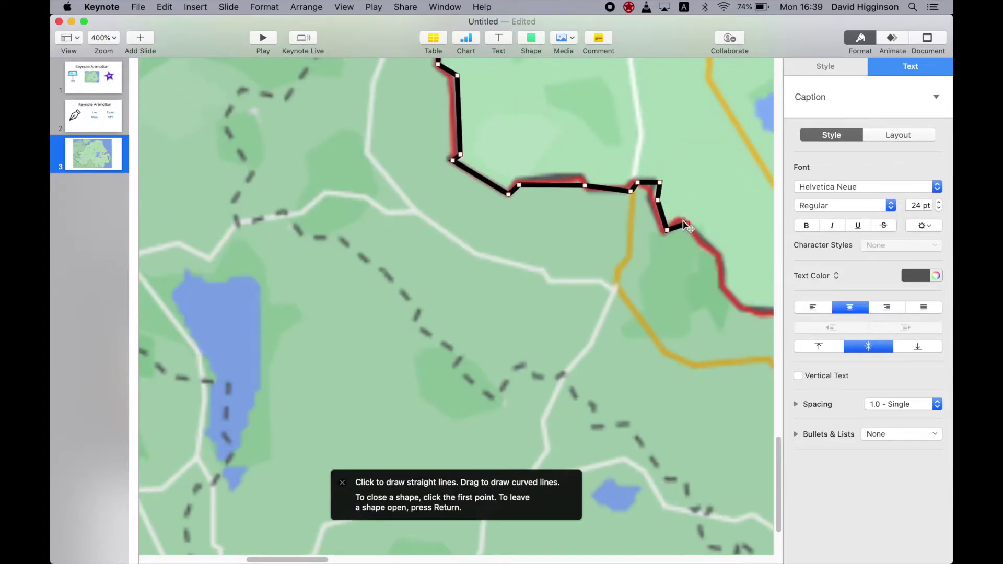
- Remove the last misplaced point and continue the outline eastward to the small lakes southeast of Enniskillen
{"action": "scroll", "coordinate": [685, 224], "scroll_direction": "down", "scroll_amount": 2}
{"action": "scroll", "coordinate": [686, 224], "scroll_direction": "right", "scroll_amount": 3}
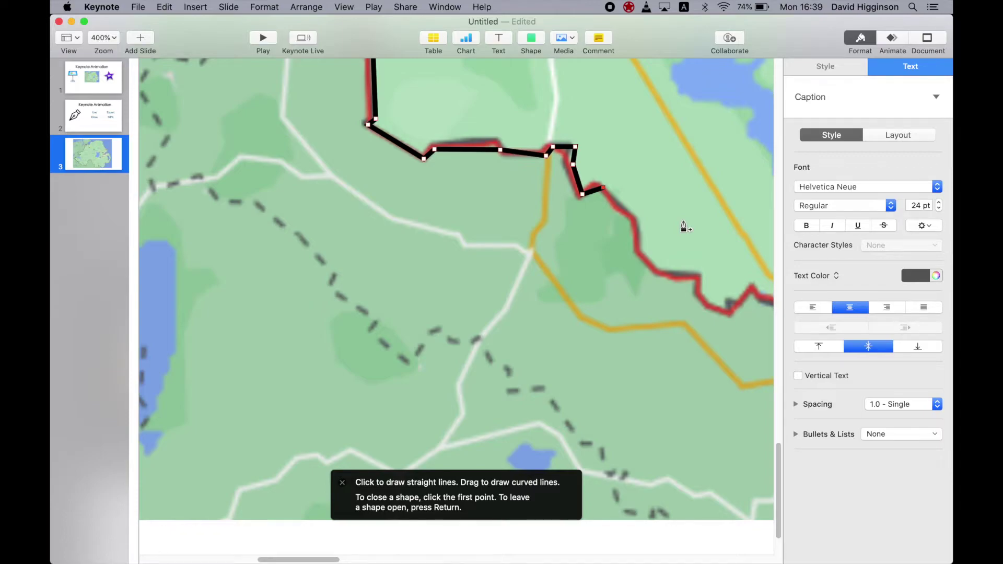
{"action": "key", "text": "BackSpace"}
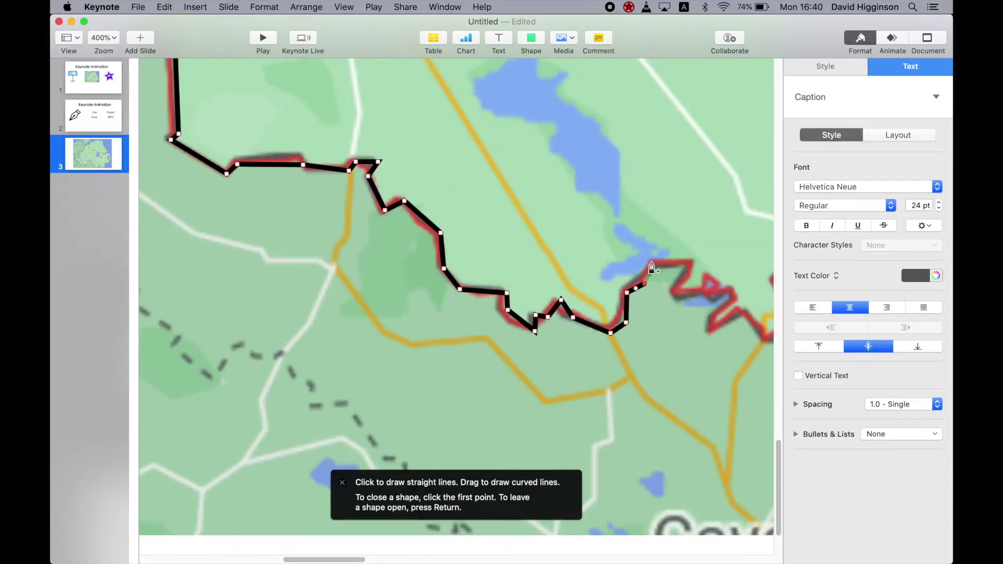
{"action": "left_click", "coordinate": [692, 260]}
{"action": "left_click", "coordinate": [673, 294]}
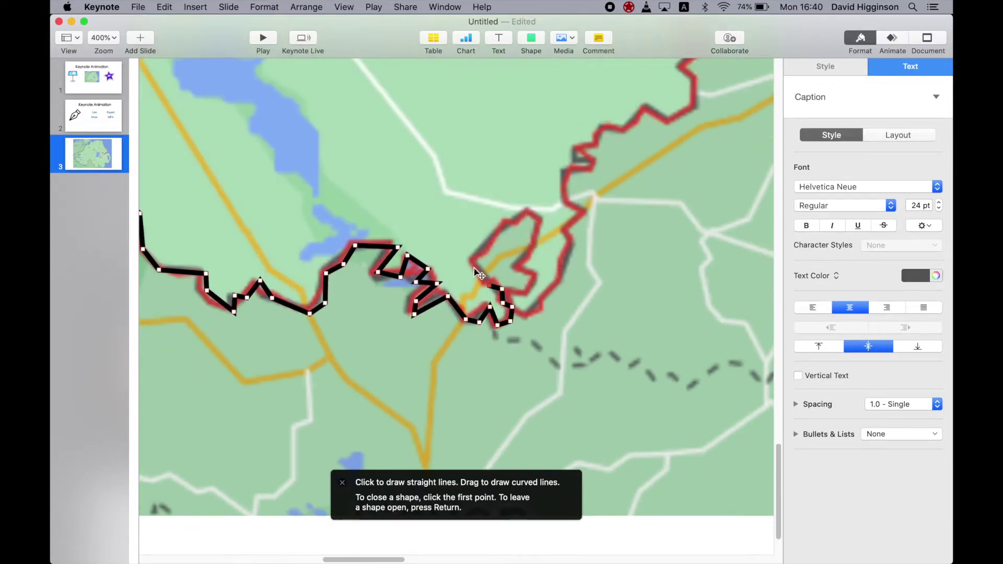
- Trace the narrow border loop east of the small lakes and follow the border north across the road
{"action": "left_click", "coordinate": [545, 223]}
{"action": "left_click", "coordinate": [520, 266]}
{"action": "left_click", "coordinate": [575, 242]}
{"action": "left_click", "coordinate": [589, 212]}
{"action": "left_click", "coordinate": [567, 208]}
{"action": "left_click", "coordinate": [566, 168]}
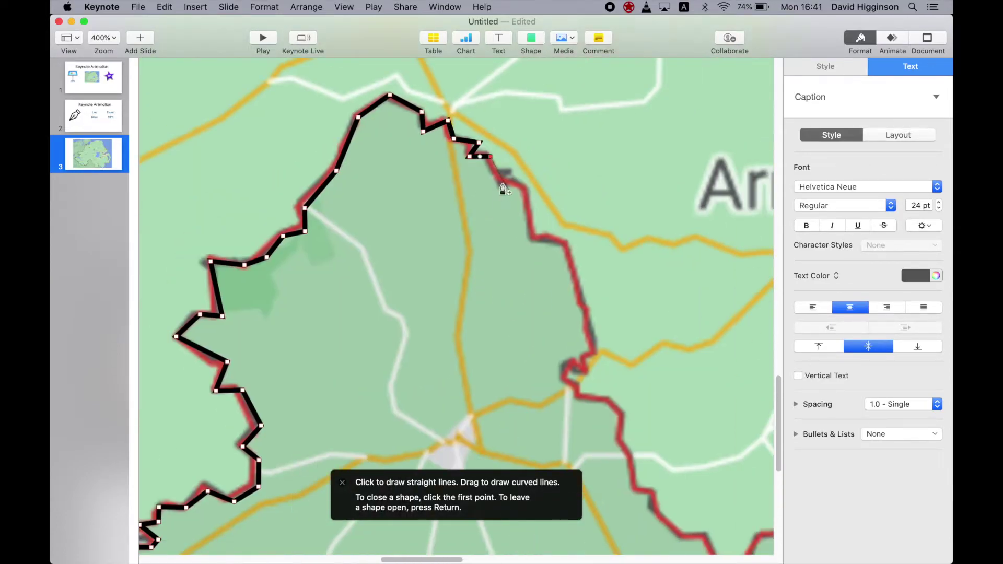
- Trace the border southwest of Armagh, from the northern peak down its eastern side to the small kink
{"action": "left_click", "coordinate": [490, 156]}
{"action": "left_click", "coordinate": [505, 185]}
{"action": "left_click", "coordinate": [534, 195]}
{"action": "left_click", "coordinate": [535, 241]}
{"action": "left_click", "coordinate": [565, 244]}
{"action": "left_click", "coordinate": [600, 348]}
{"action": "left_click", "coordinate": [578, 390]}
{"action": "left_click", "coordinate": [591, 405]}
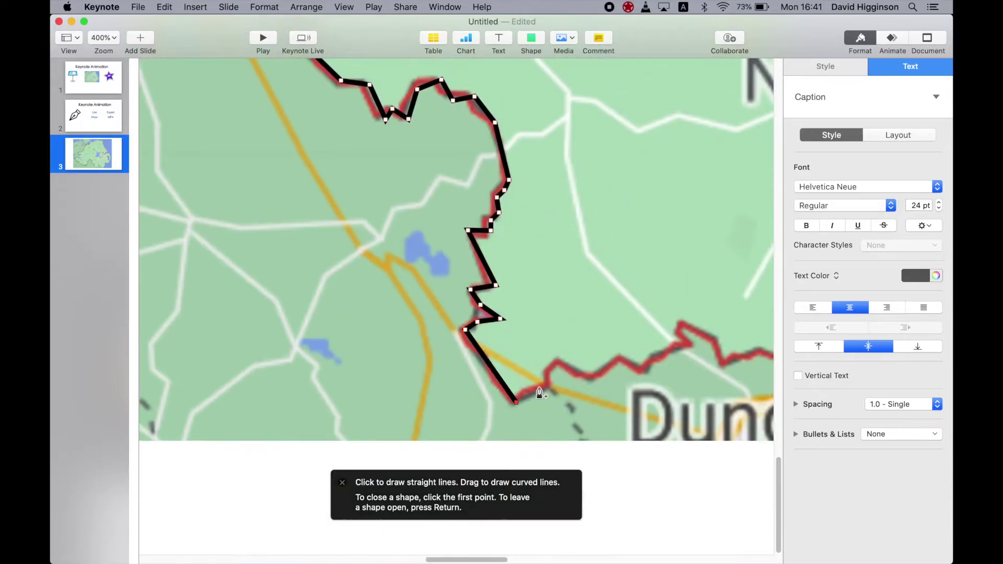
- Trace the zigzag border eastward above the Dundalk label, from the southern corner to the small hook beside the white road
{"action": "left_click", "coordinate": [552, 387]}
{"action": "left_click", "coordinate": [563, 359]}
{"action": "left_click", "coordinate": [596, 377]}
{"action": "left_click", "coordinate": [621, 358]}
{"action": "left_click", "coordinate": [647, 374]}
{"action": "left_click", "coordinate": [654, 358]}
{"action": "left_click", "coordinate": [697, 346]}
{"action": "left_click", "coordinate": [679, 333]}
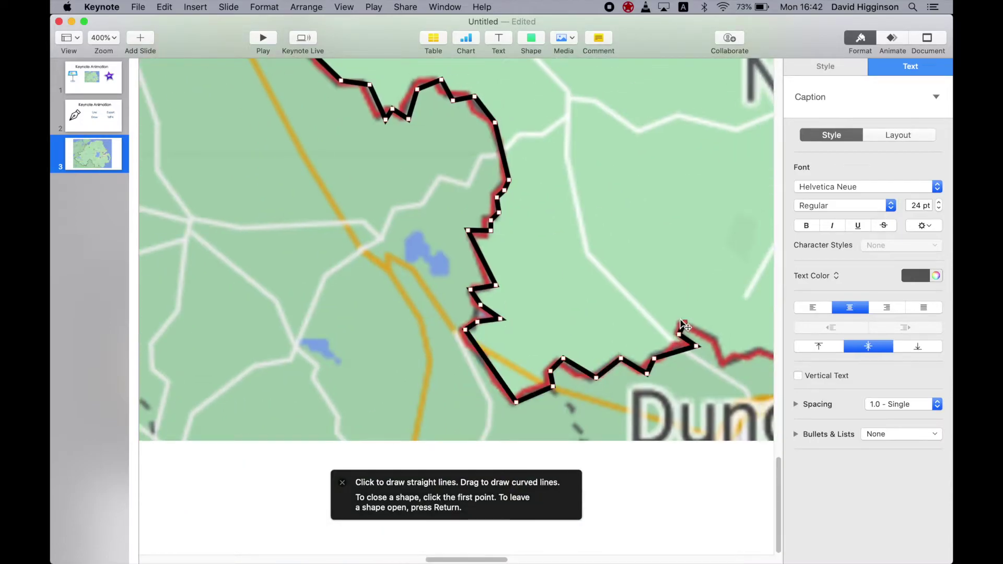
- Continue the outline up to the A1 sign, along its lower edge and around the dip to the border's end near the inlet
{"action": "left_click", "coordinate": [404, 332]}
{"action": "left_click", "coordinate": [392, 249]}
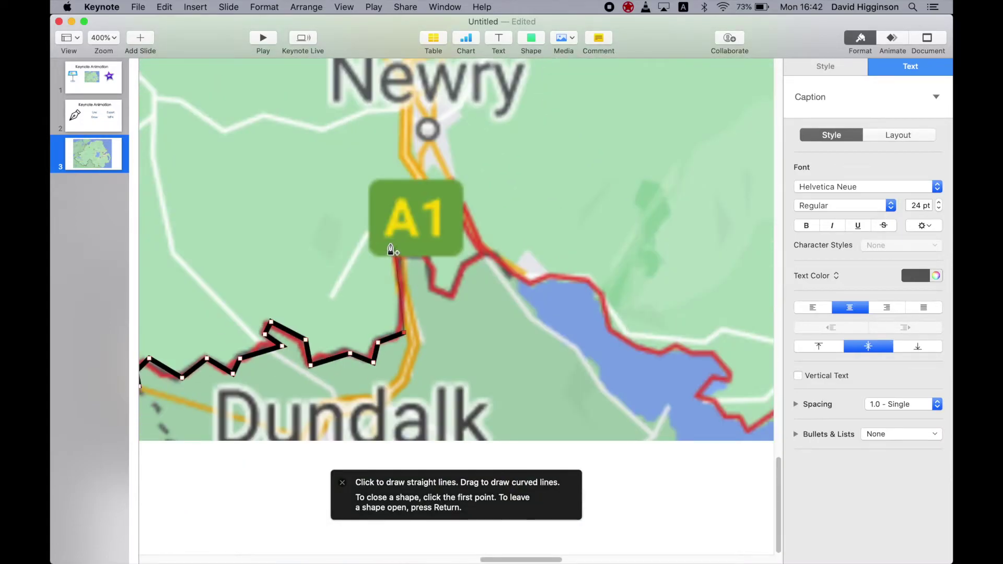
{"action": "left_click", "coordinate": [422, 250]}
{"action": "left_click", "coordinate": [438, 262]}
{"action": "left_click", "coordinate": [436, 275]}
{"action": "left_click", "coordinate": [437, 293]}
{"action": "left_click", "coordinate": [451, 297]}
{"action": "left_click", "coordinate": [462, 270]}
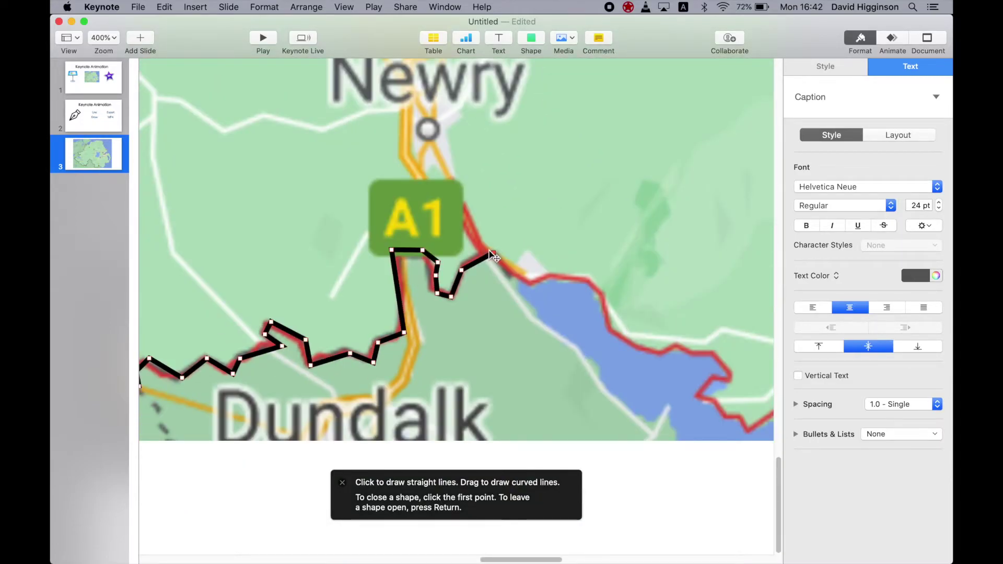
{"action": "left_click", "coordinate": [493, 252]}
- Finish the traced border as an open path ending southeast of the A1 sign
{"action": "key", "text": "super+shift+comma"}
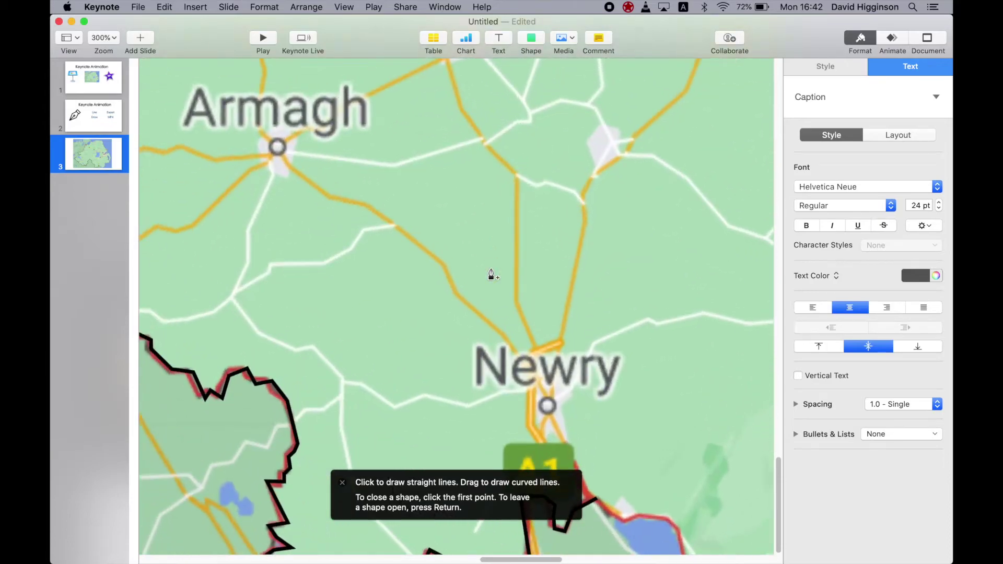
{"action": "scroll", "coordinate": [481, 268], "scroll_direction": "down", "scroll_amount": 4}
{"action": "scroll", "coordinate": [481, 268], "scroll_direction": "right", "scroll_amount": 3}
{"action": "key", "text": "Return"}
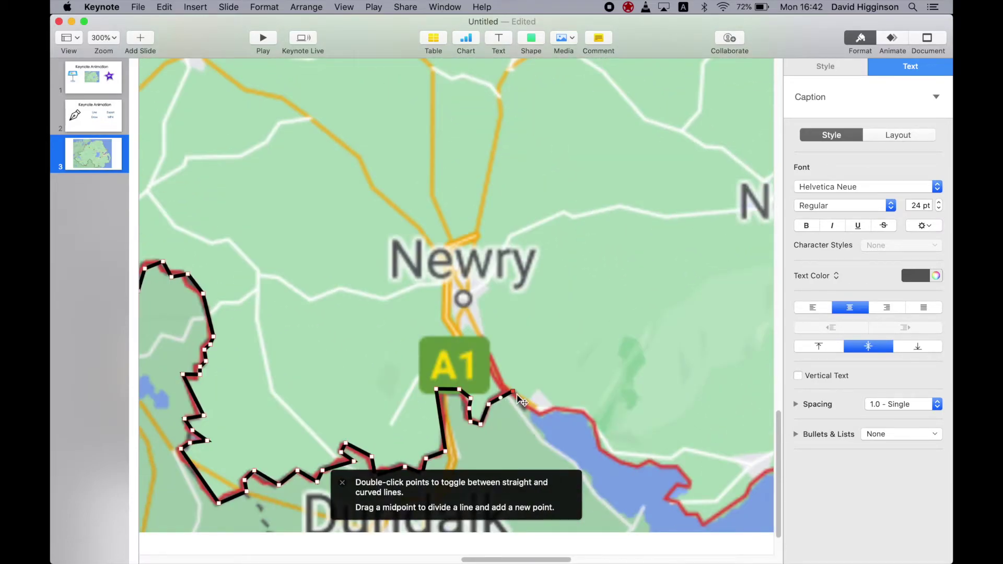
{"action": "key", "text": "Return"}
{"action": "key", "text": "super+shift+comma"}
{"action": "key", "text": "super+shift+comma"}
{"action": "key", "text": "super+shift+comma"}
{"action": "key", "text": "super+shift+comma"}
{"action": "scroll", "coordinate": [517, 400], "scroll_direction": "left", "scroll_amount": 2}
{"action": "scroll", "coordinate": [518, 400], "scroll_direction": "right", "scroll_amount": 1}
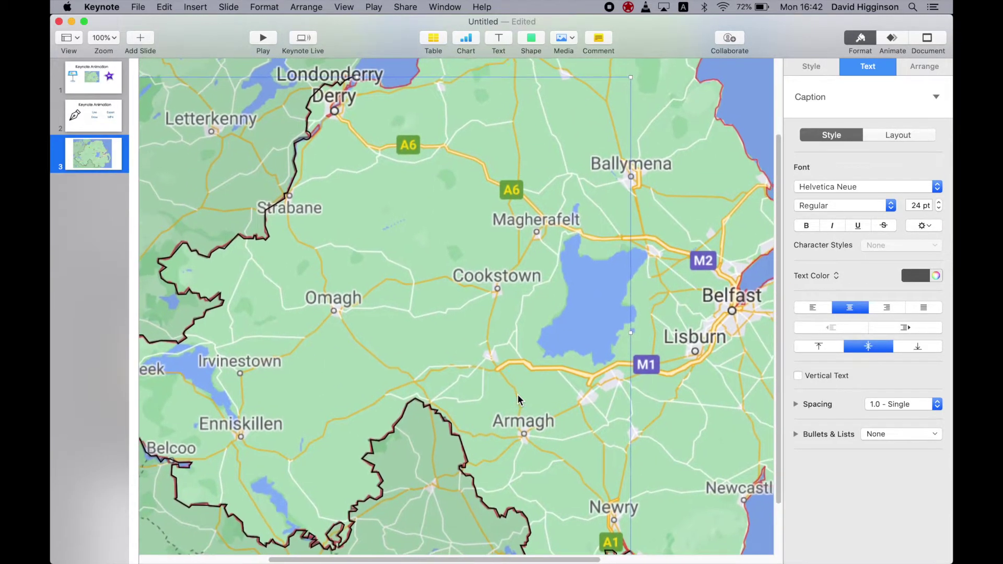
{"action": "scroll", "coordinate": [518, 399], "scroll_direction": "down", "scroll_amount": 4}
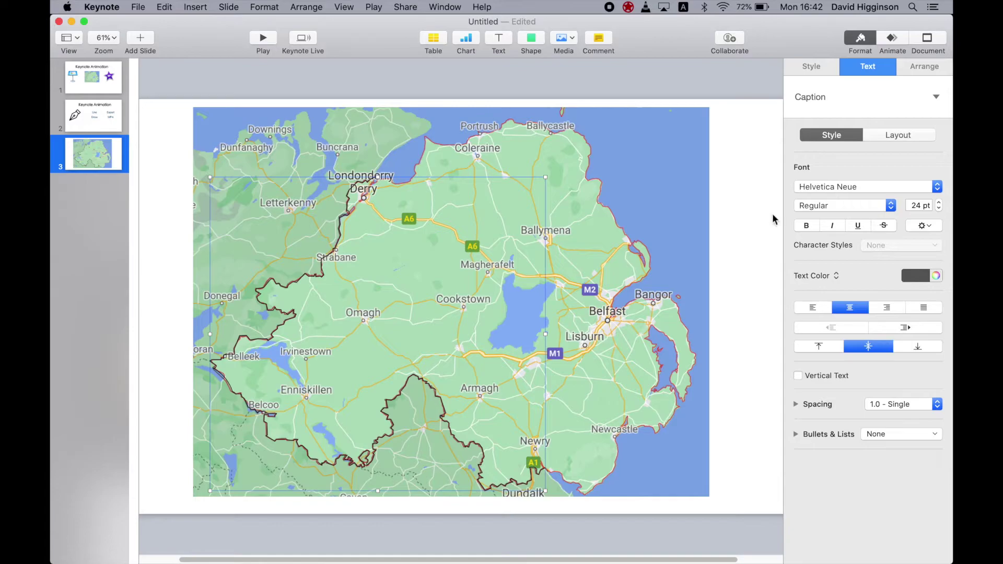
- Give the traced border line a rough, chalk-like black stroke 6 pt wide
{"action": "left_click", "coordinate": [720, 171]}
{"action": "left_click", "coordinate": [368, 184]}
{"action": "left_click", "coordinate": [810, 67]}
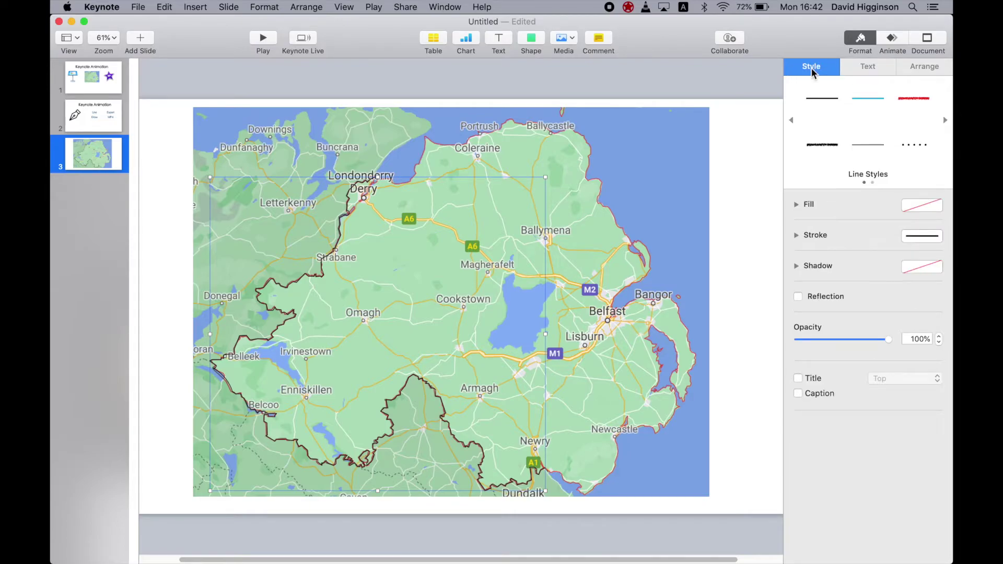
{"action": "left_click", "coordinate": [832, 275]}
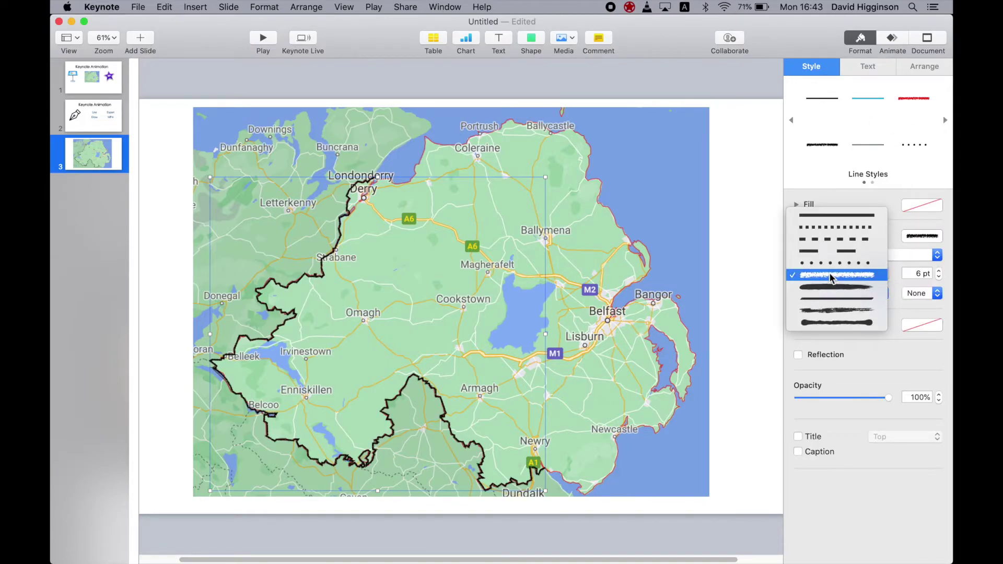
{"action": "left_click", "coordinate": [901, 310]}
{"action": "left_click", "coordinate": [869, 274]}
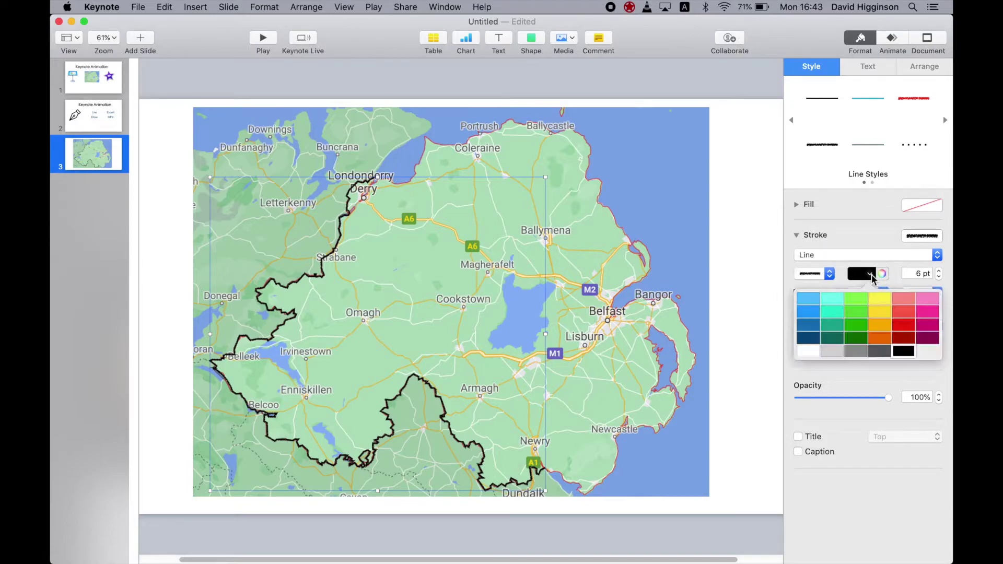
{"action": "left_click", "coordinate": [897, 273]}
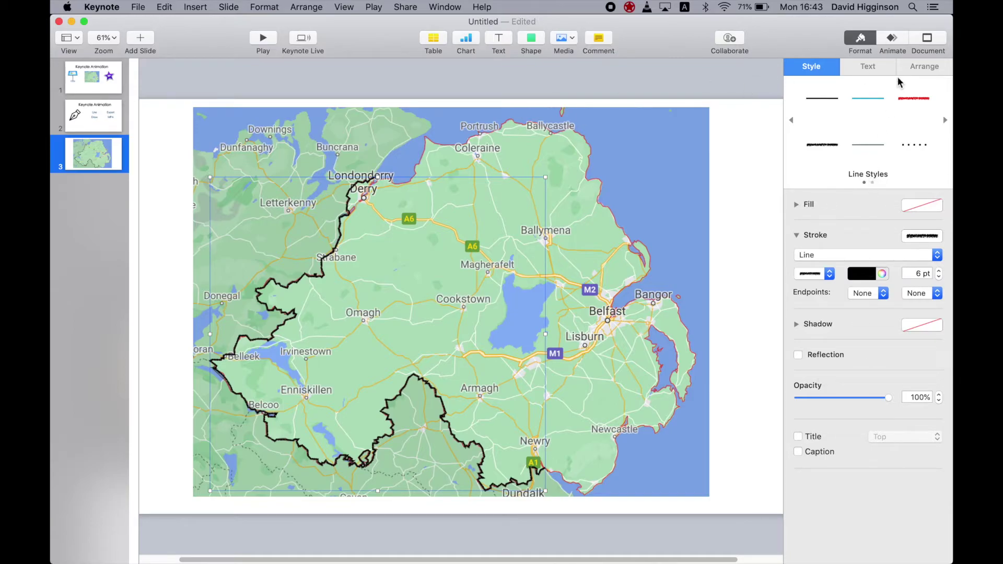
- Add a Line Draw build-in effect to the border line
{"action": "left_click", "coordinate": [893, 38]}
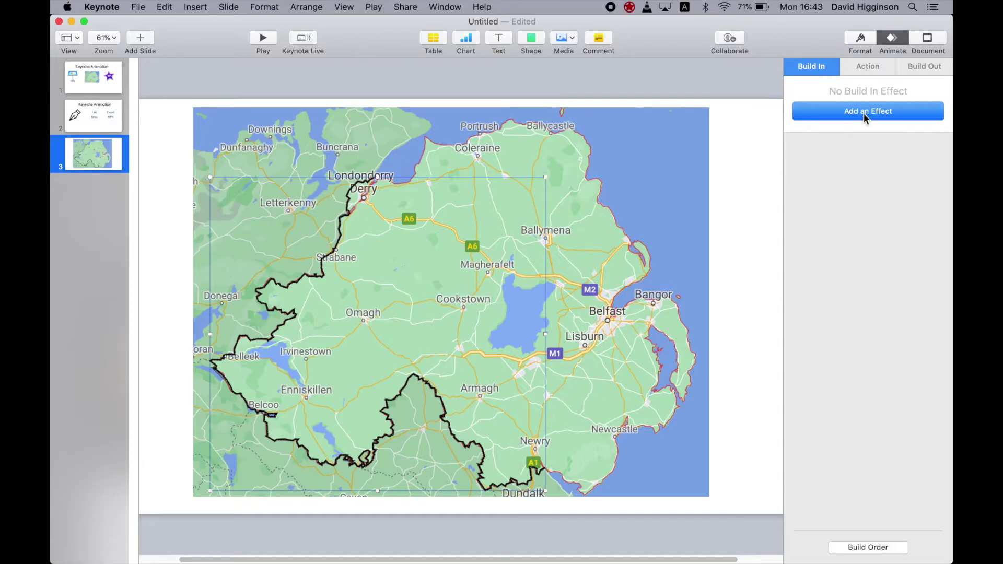
{"action": "left_click", "coordinate": [891, 115]}
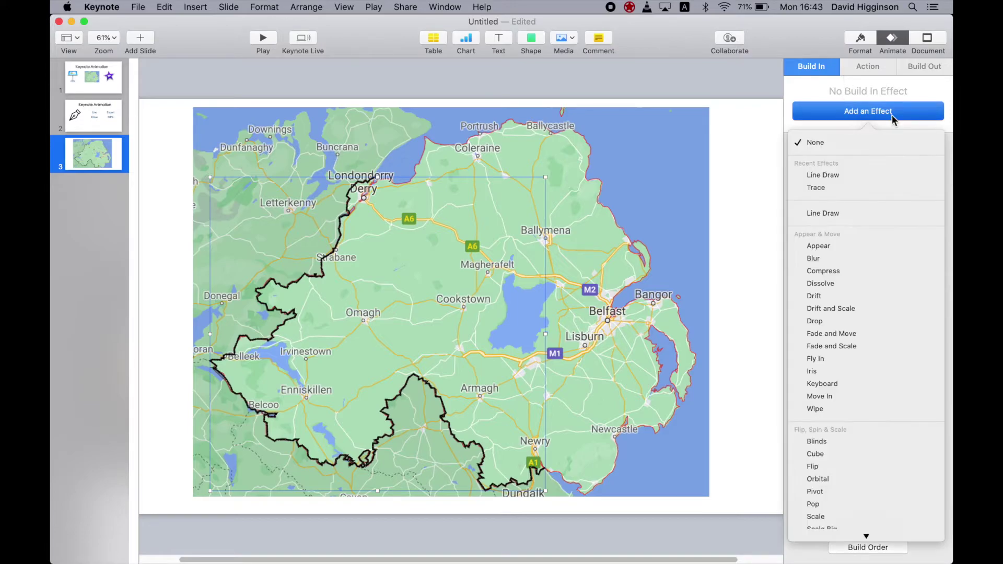
{"action": "left_click", "coordinate": [855, 174]}
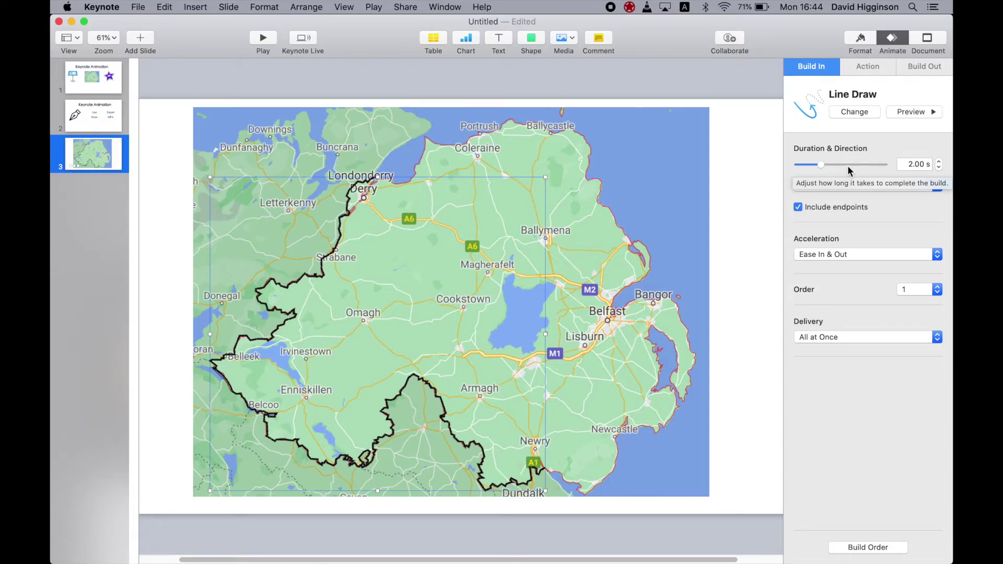
- Set the Line Draw duration to 60 seconds and preview the border animation
{"action": "left_click_drag", "start_coordinate": [847, 165], "coordinate": [906, 171]}
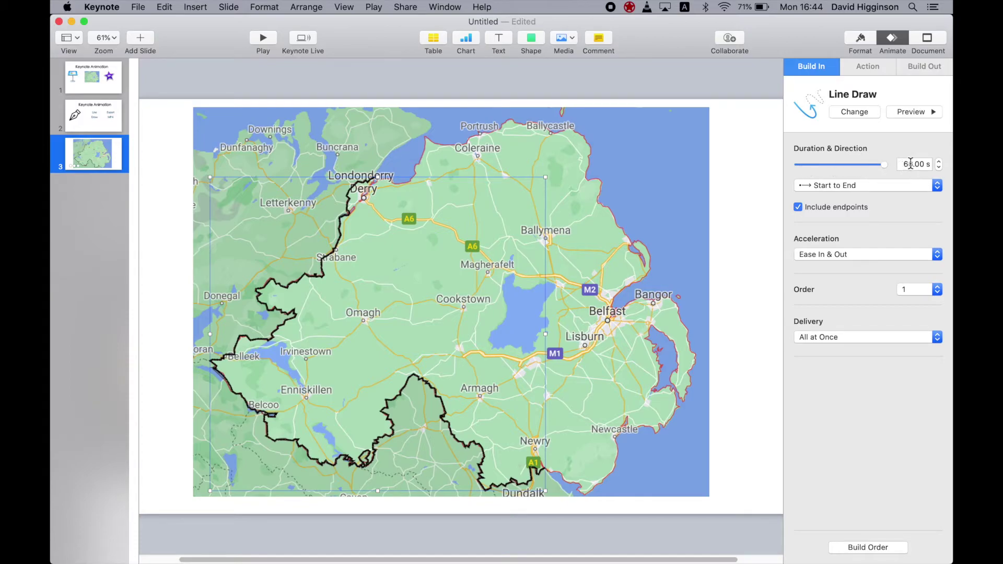
{"action": "left_click", "coordinate": [938, 163]}
{"action": "left_click_drag", "start_coordinate": [911, 165], "coordinate": [881, 166]}
{"action": "type", "text": "9"}
{"action": "key", "text": "Return"}
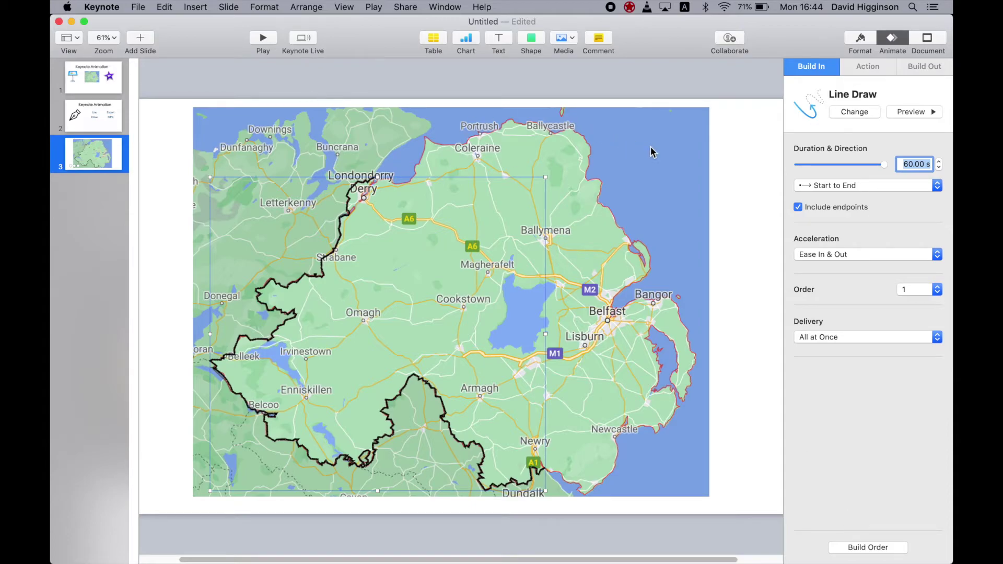
{"action": "left_click", "coordinate": [921, 114]}
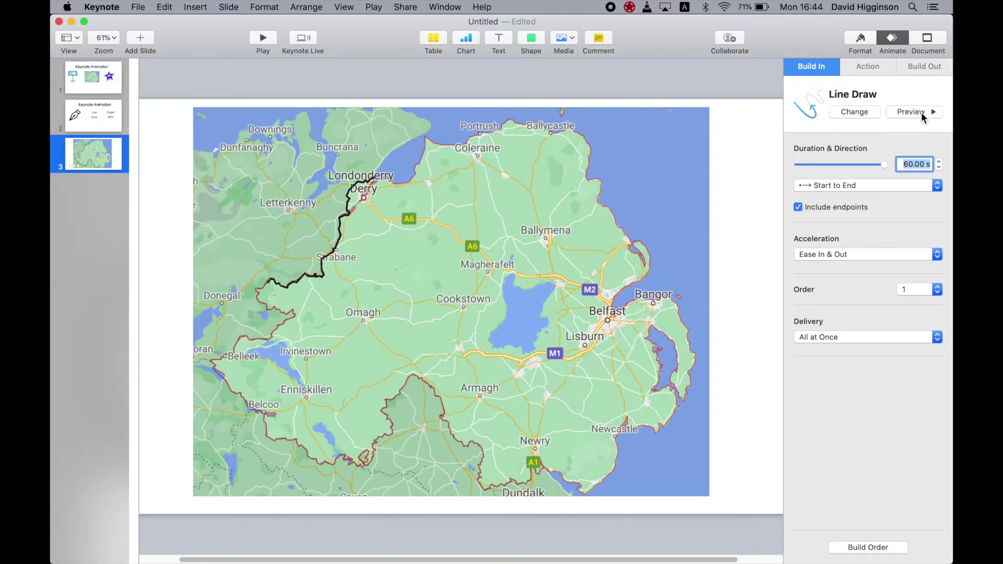
{"action": "left_click", "coordinate": [764, 238]}
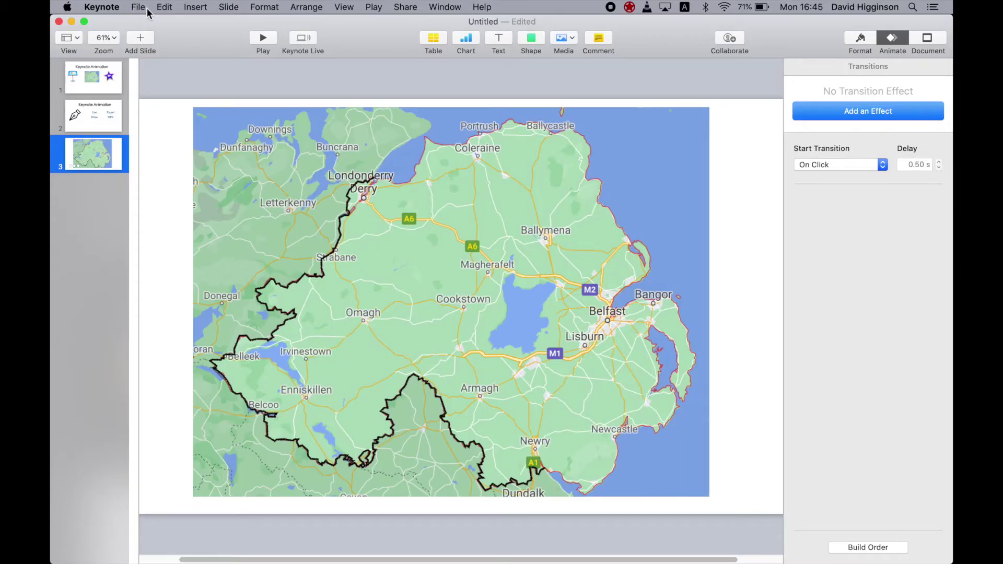
- Start a movie export of the presentation and limit it to slides 3 to 3
{"action": "left_click", "coordinate": [147, 7]}
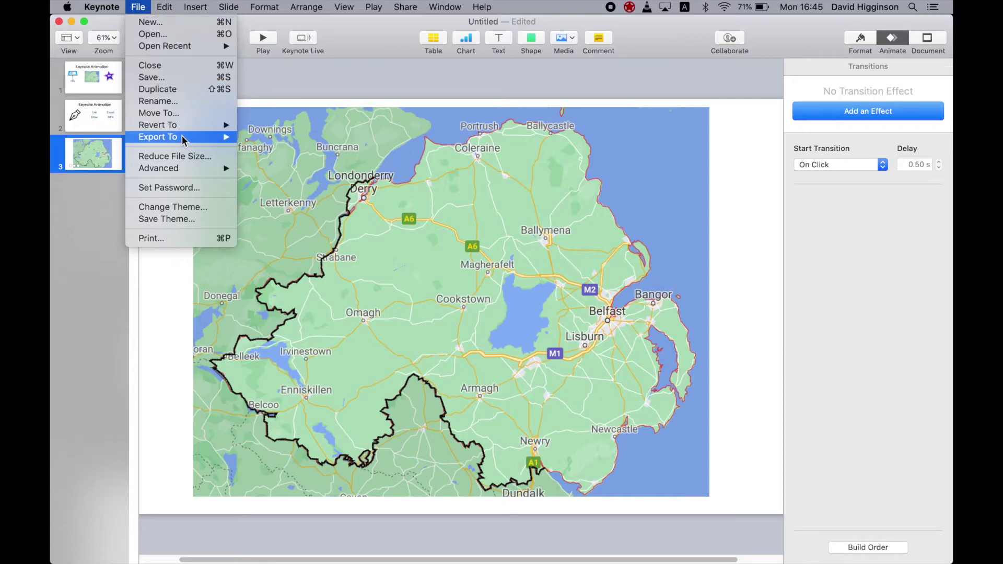
{"action": "mouse_move", "coordinate": [181, 135]}
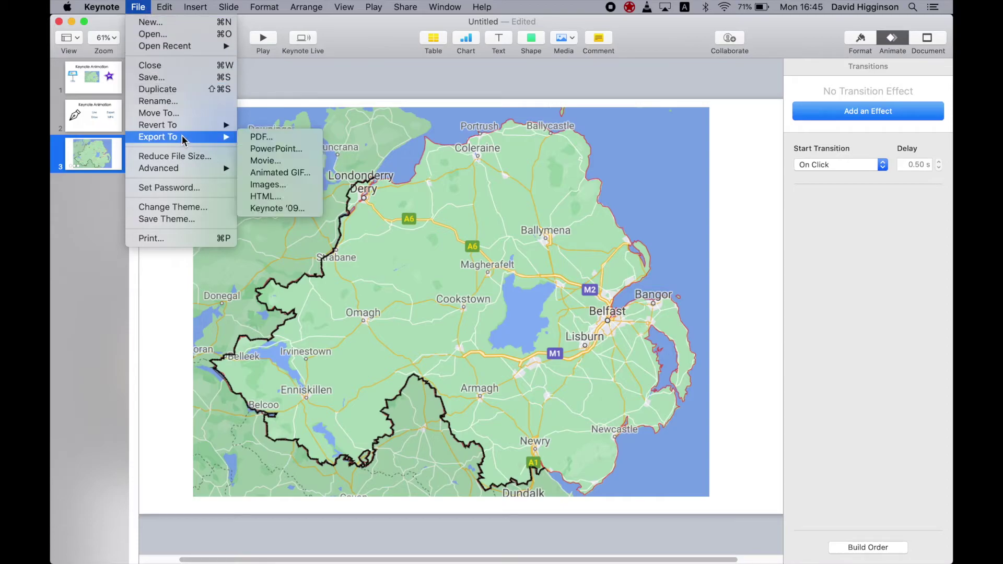
{"action": "left_click", "coordinate": [291, 161]}
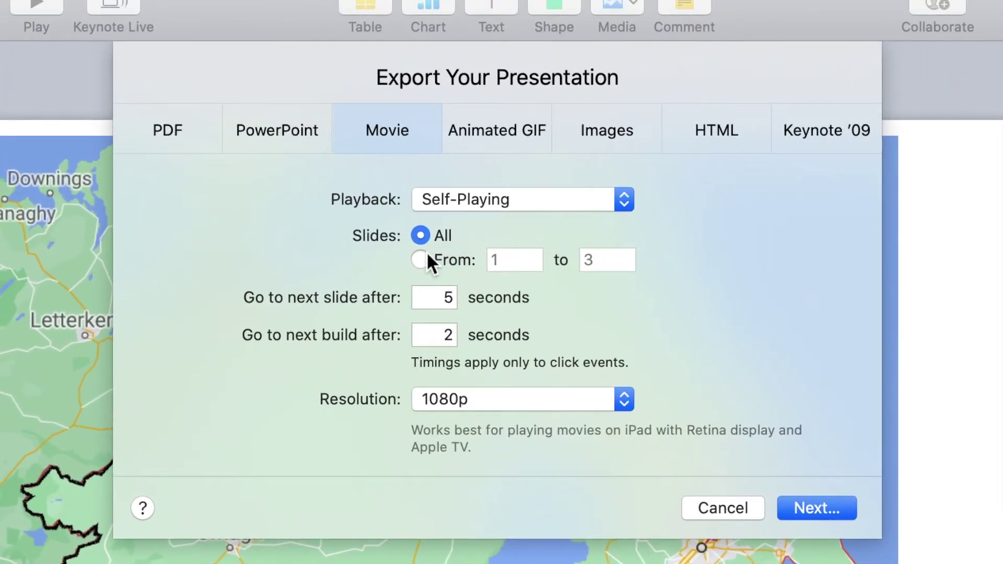
{"action": "left_click", "coordinate": [419, 260]}
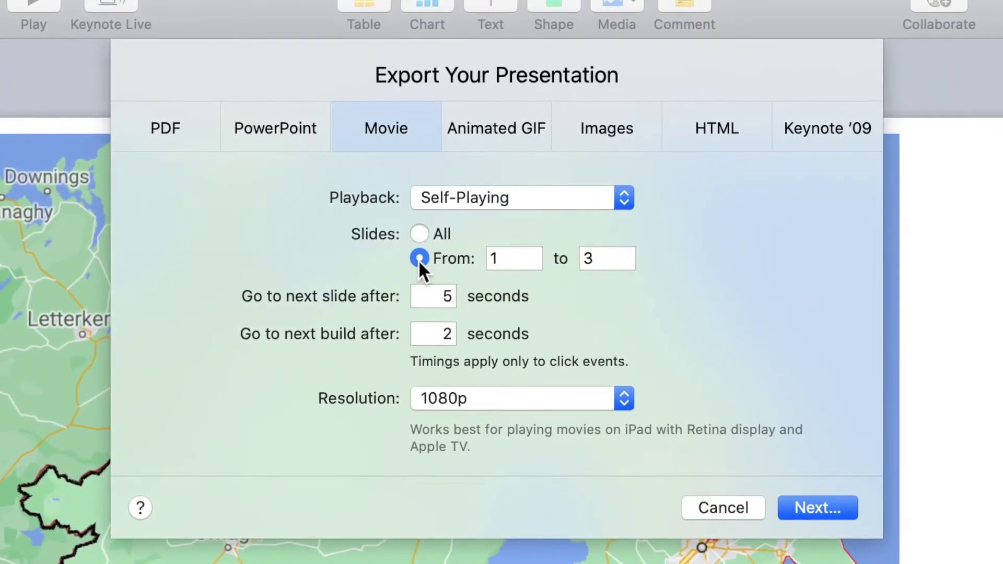
{"action": "double_click", "coordinate": [494, 259]}
{"action": "type", "text": "3"}
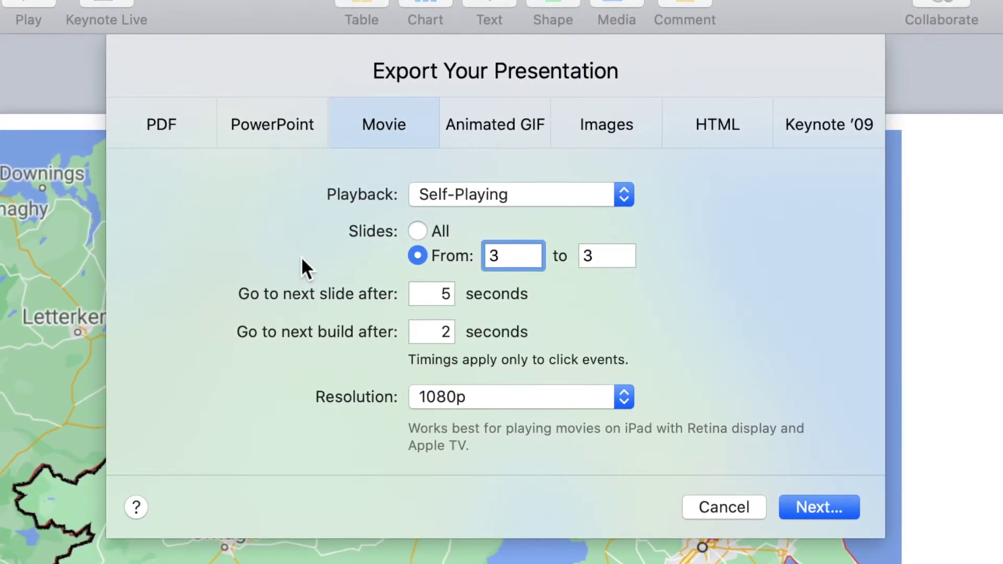
- Set both the next-slide and next-build delays to 0 seconds, keeping the resolution at 1080p
{"action": "double_click", "coordinate": [450, 292]}
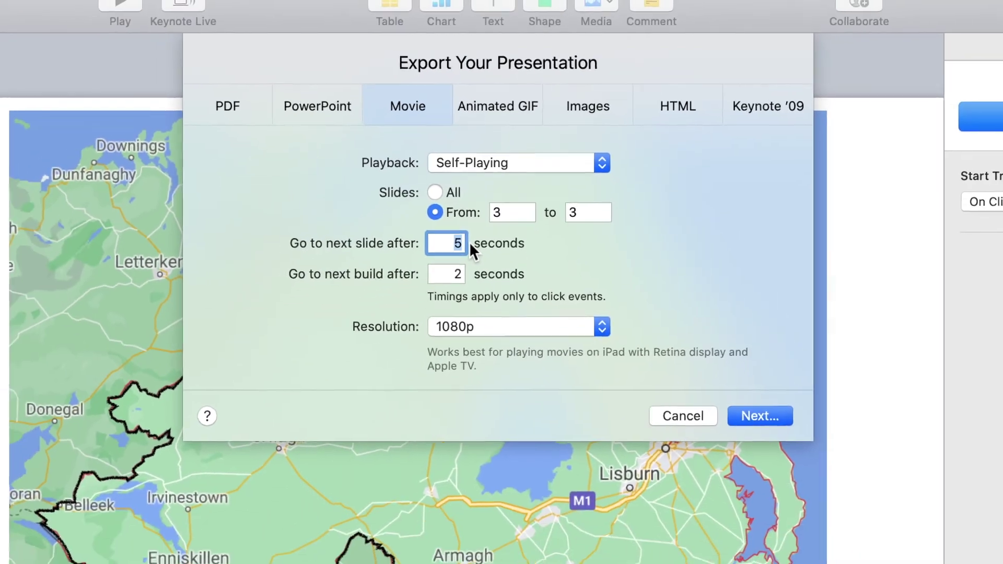
{"action": "type", "text": "0"}
{"action": "key", "text": "Tab"}
{"action": "type", "text": "0"}
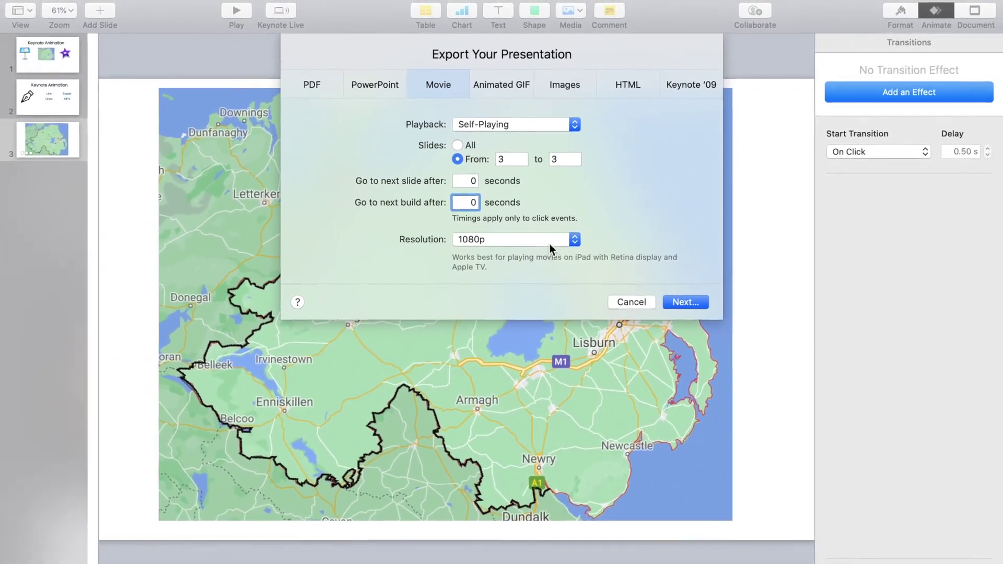
{"action": "left_click", "coordinate": [550, 244]}
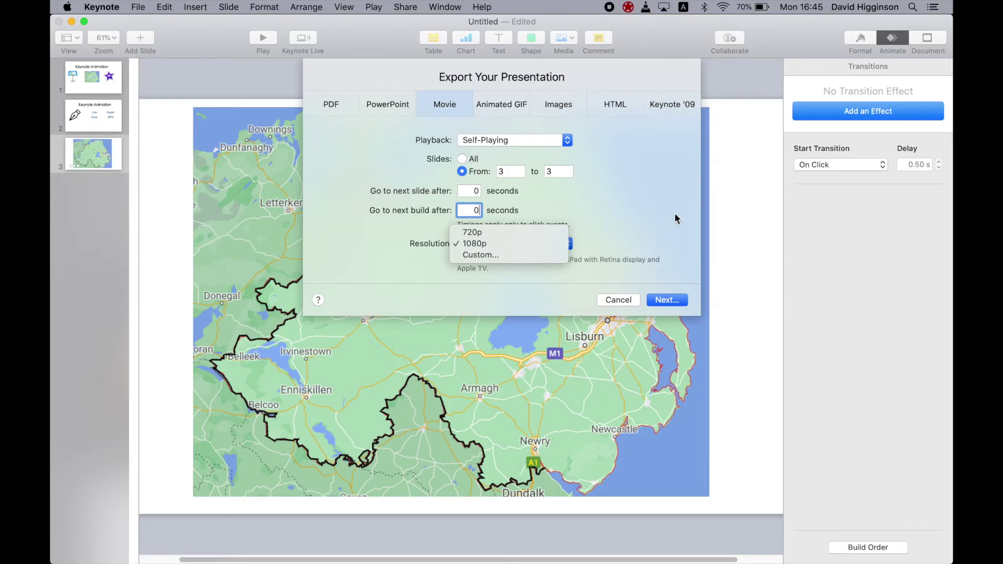
{"action": "left_click", "coordinate": [665, 230]}
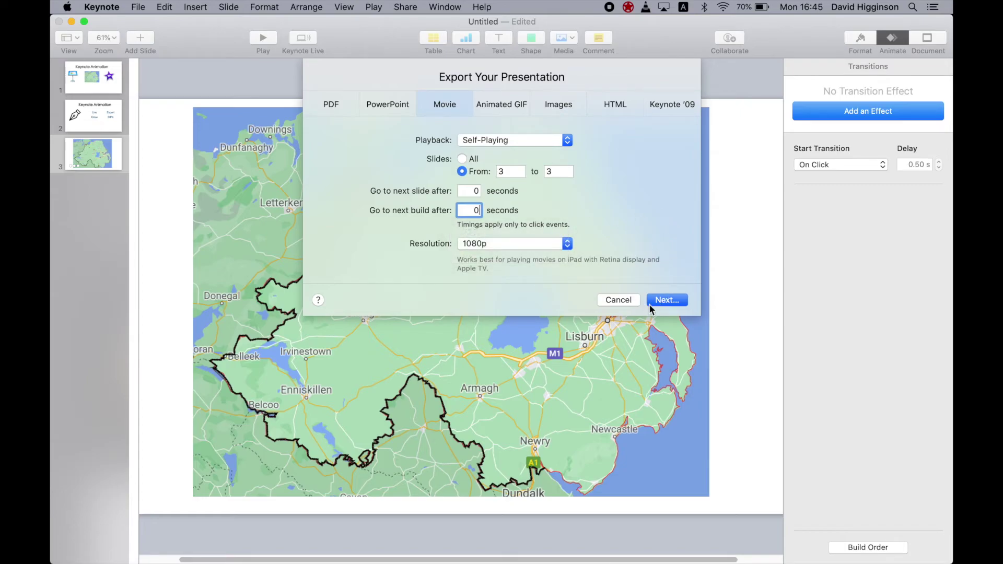
- Export the movie to the Desktop as "N.Ireland Border Animation"
{"action": "left_click", "coordinate": [678, 301]}
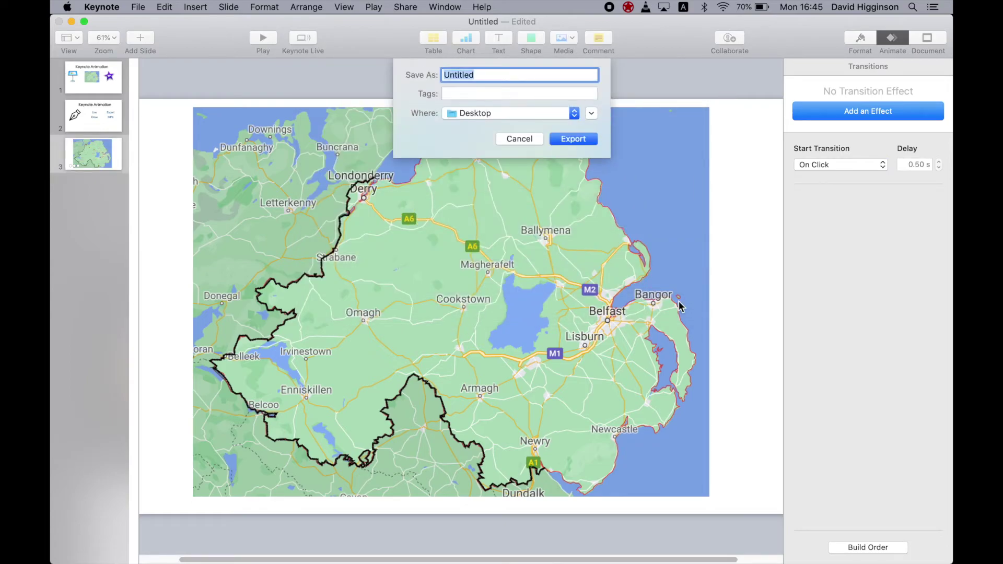
{"action": "type", "text": "Border Animation"}
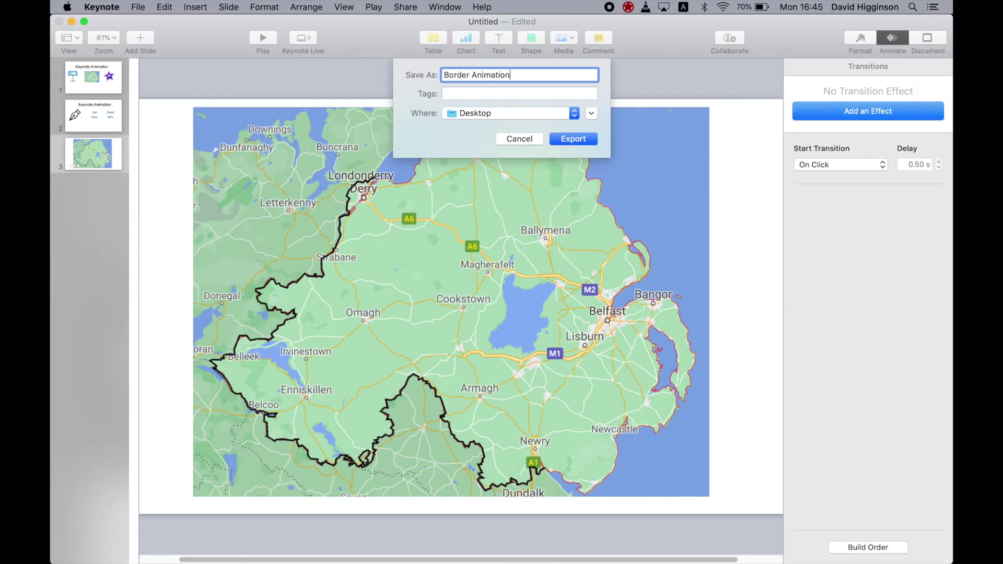
{"action": "left_click", "coordinate": [444, 75]}
{"action": "type", "text": "N.Ireland"}
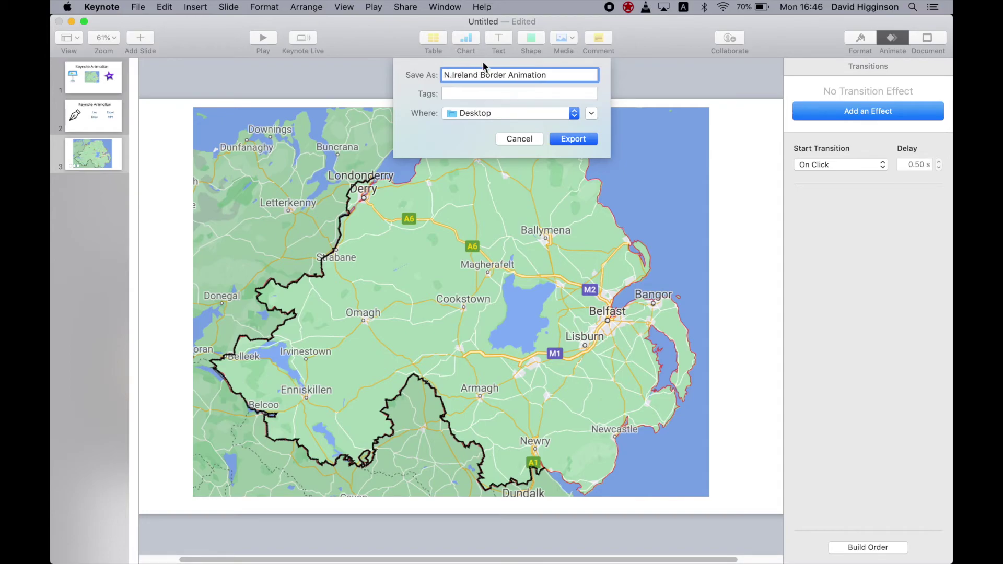
{"action": "left_click", "coordinate": [580, 139]}
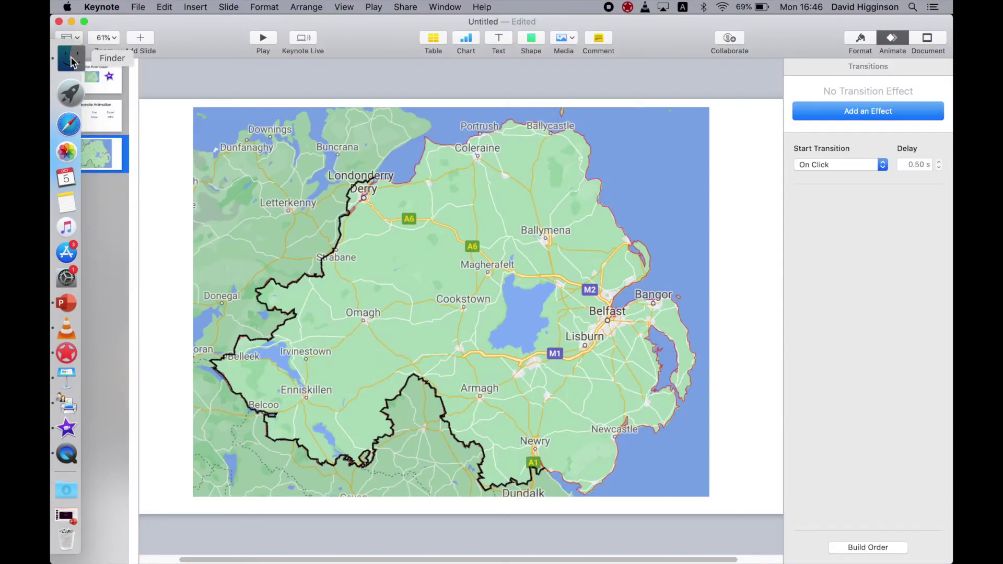
- Switch to Finder and preview the exported N.Ireland Border Animation movie, closing the preview when done
{"action": "left_click", "coordinate": [64, 58]}
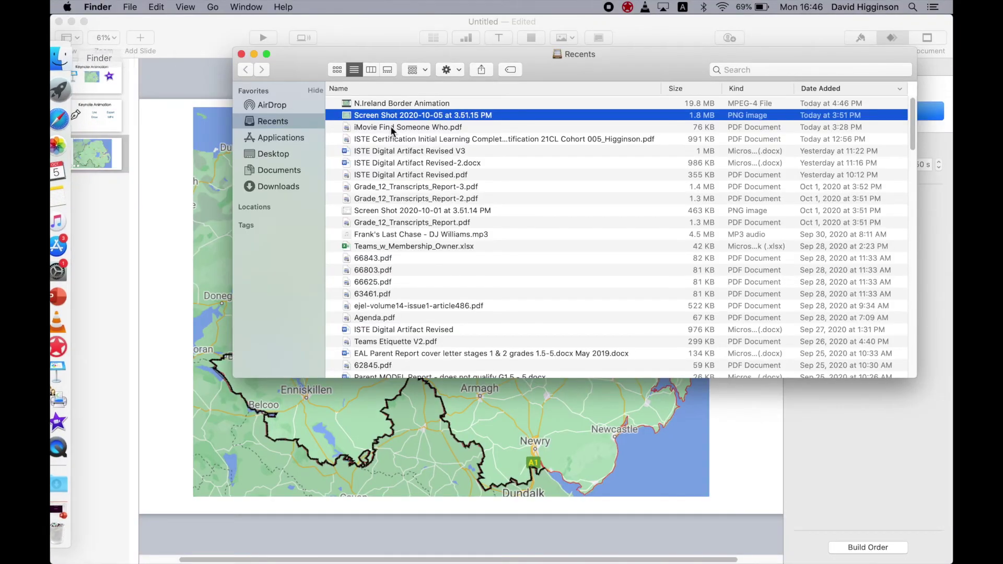
{"action": "left_click", "coordinate": [425, 104]}
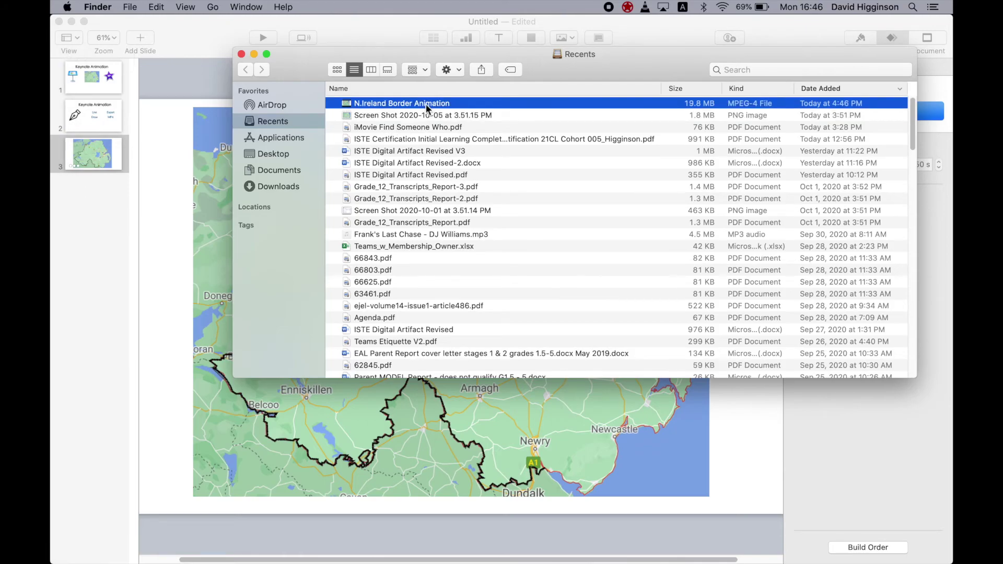
{"action": "key", "text": "space"}
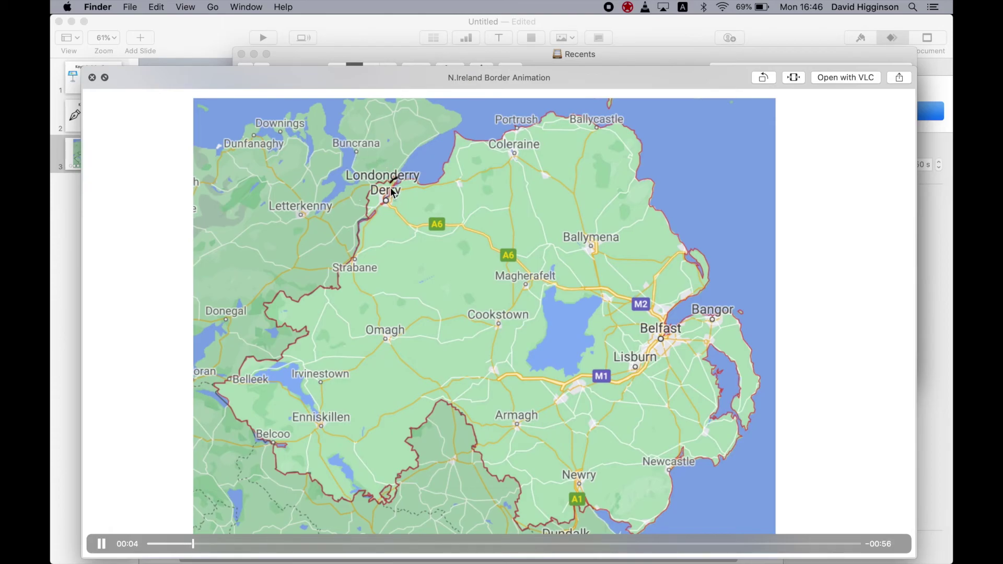
{"action": "left_click", "coordinate": [92, 77]}
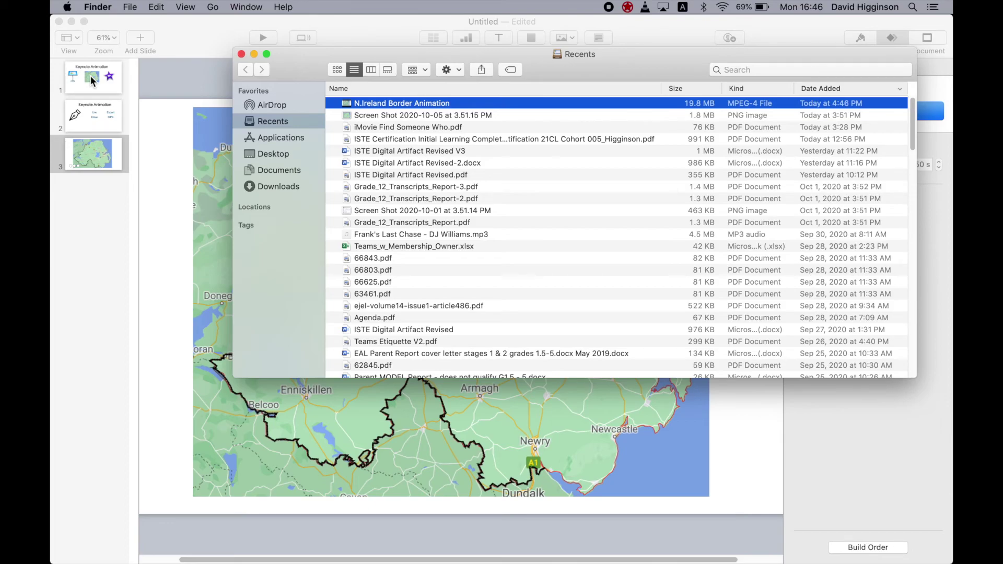
- Switch to iMovie and create a new movie project
{"action": "key", "text": "super+Tab"}
{"action": "key", "text": "super+Tab"}
{"action": "key", "text": "super+Tab"}
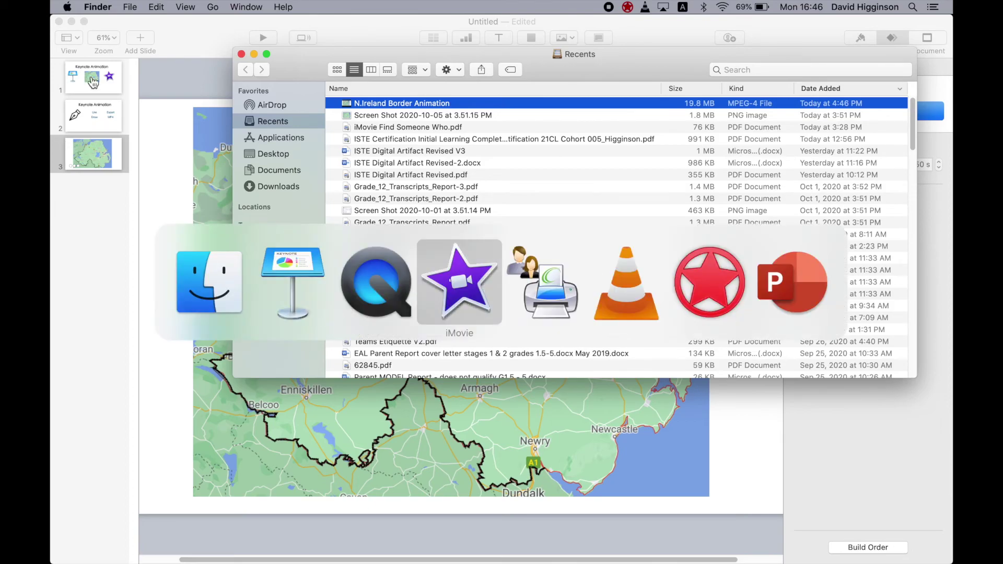
{"action": "left_click", "coordinate": [159, 177]}
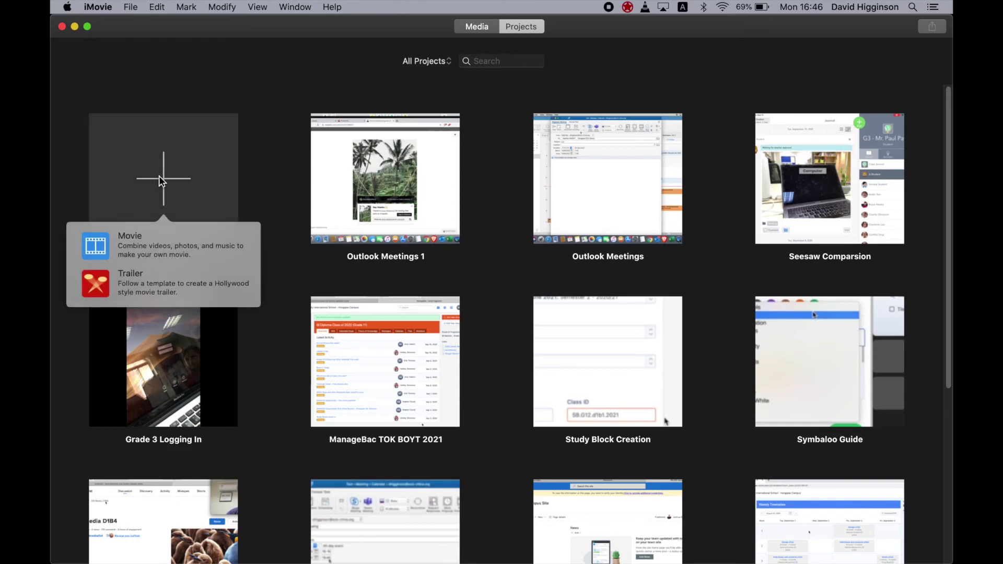
{"action": "left_click", "coordinate": [151, 245]}
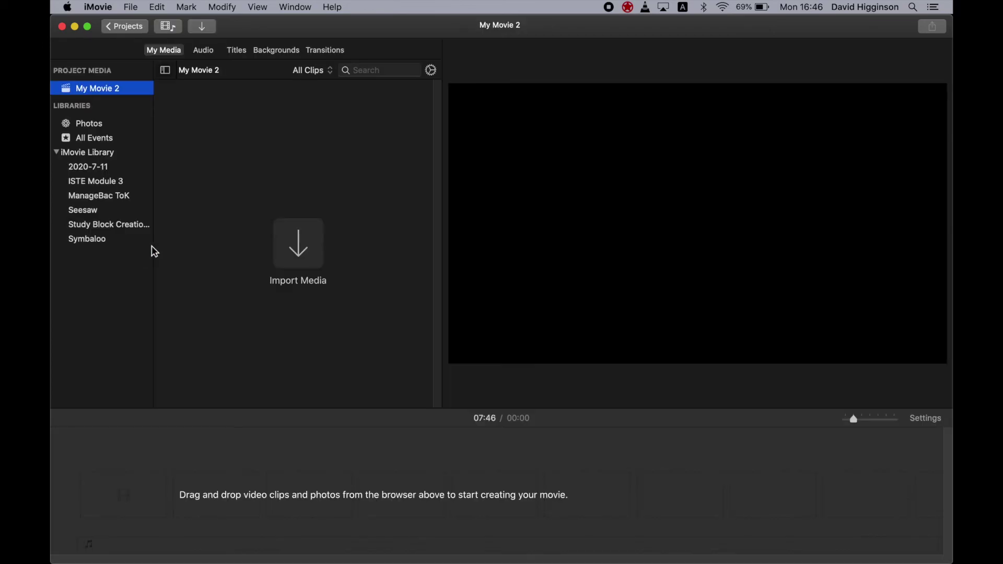
- Add the N.Ireland Border Animation file from Finder's recent files to the start of the iMovie timeline and play it from the beginning
{"action": "mouse_move", "coordinate": [62, 97]}
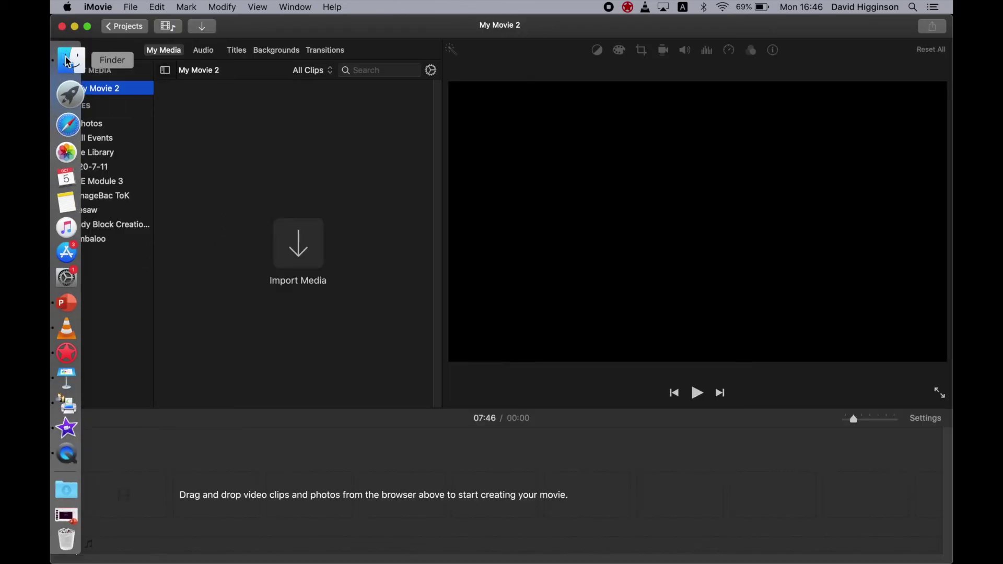
{"action": "left_click", "coordinate": [68, 57]}
{"action": "left_click_drag", "start_coordinate": [437, 109], "coordinate": [108, 503]}
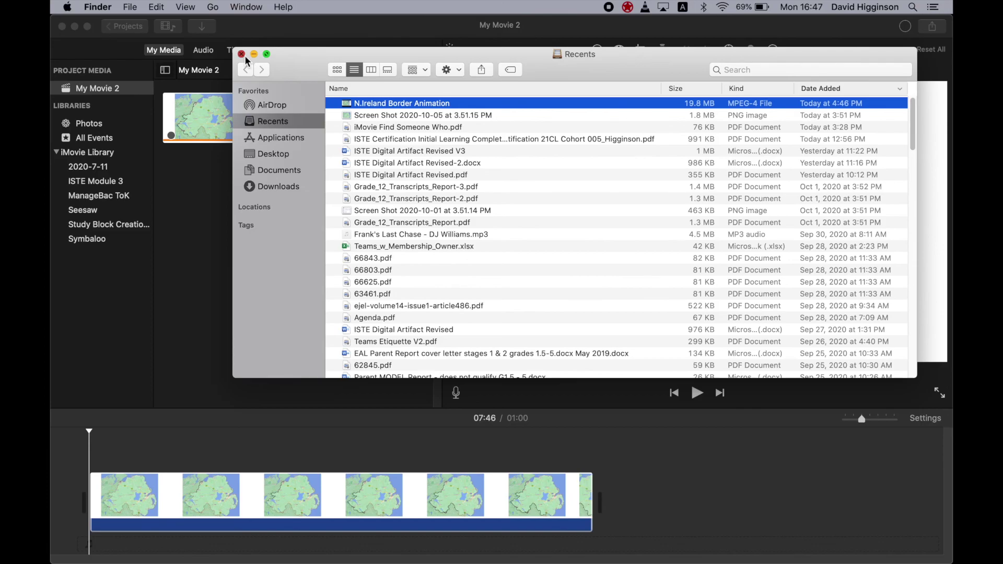
{"action": "left_click", "coordinate": [242, 55]}
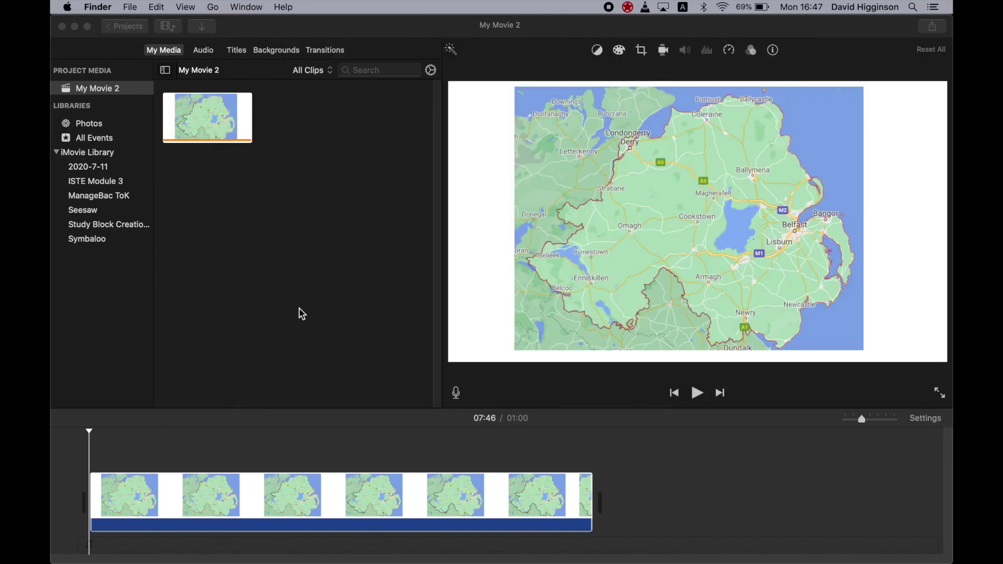
{"action": "left_click", "coordinate": [92, 458]}
{"action": "key", "text": "space"}
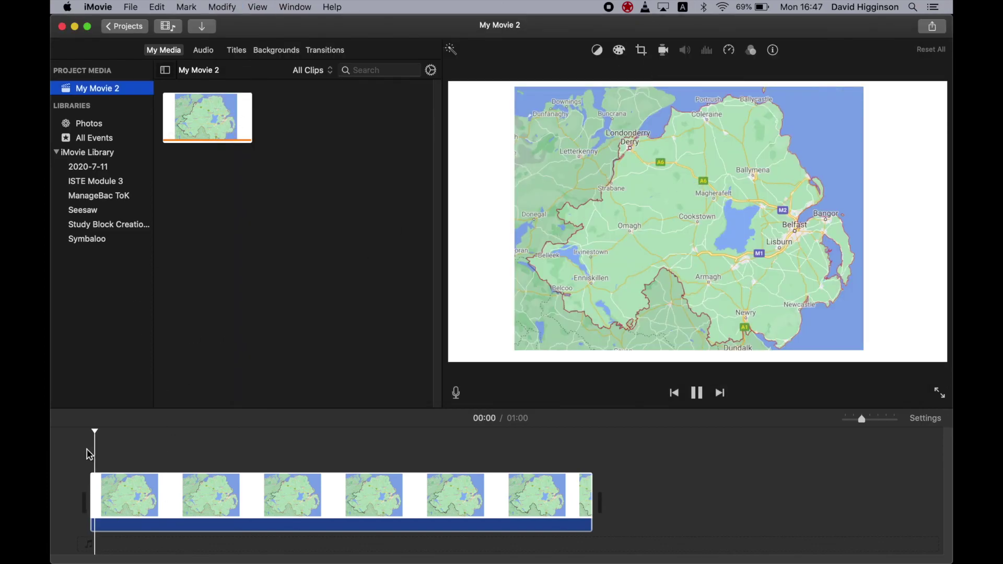